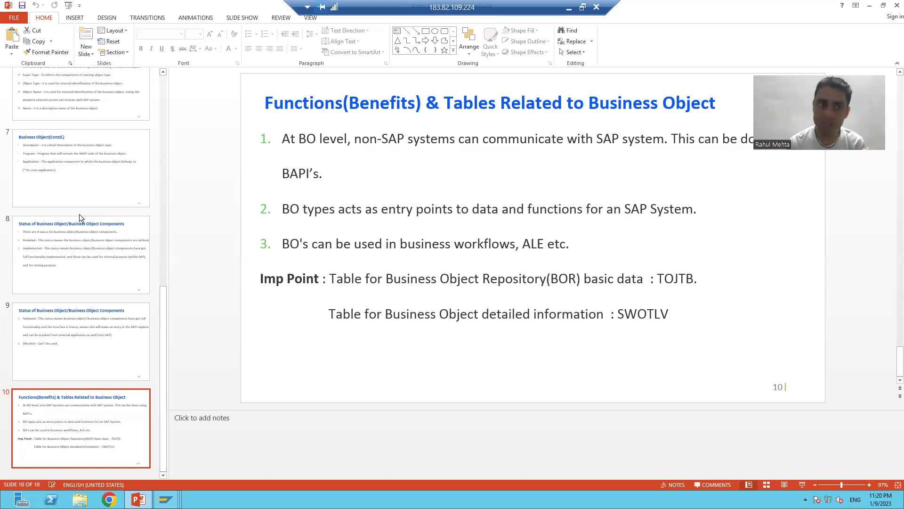
Step: Show slide 4, "BAPI", of the presentation
scroll(75, 222, up, 5)
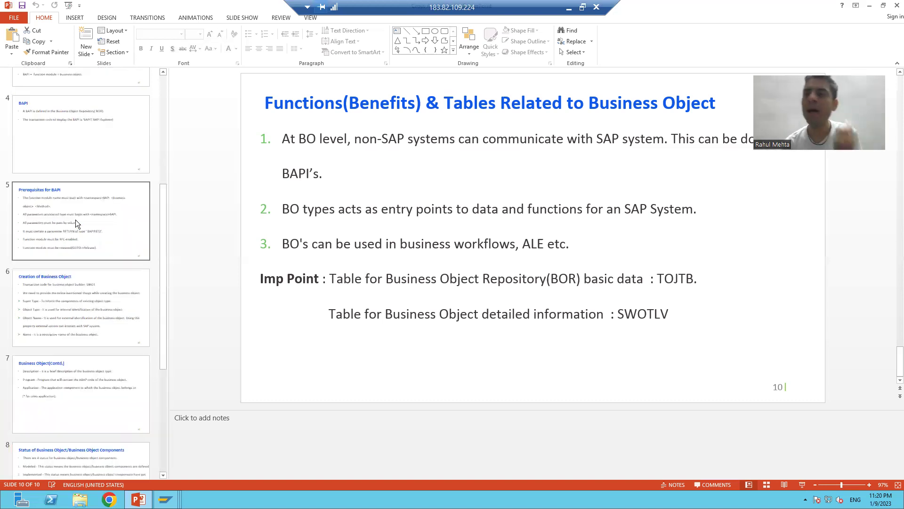
click(98, 149)
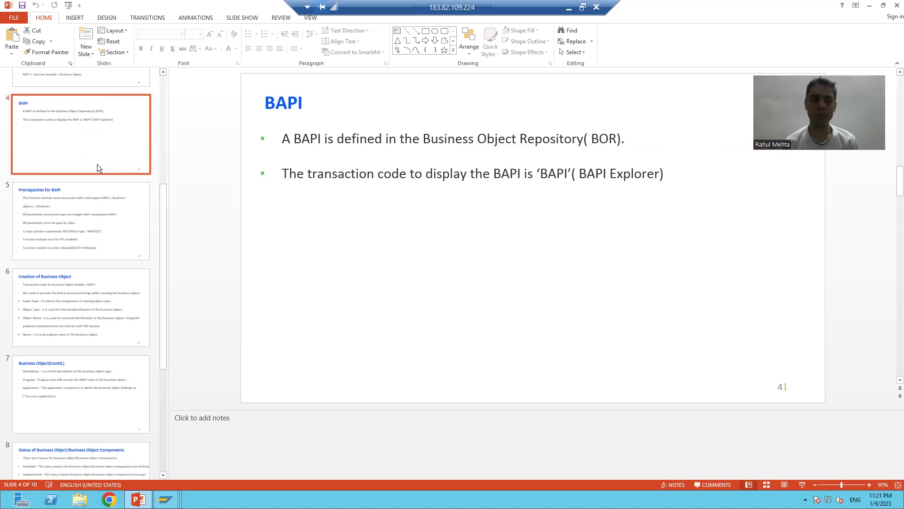
Step: Switch to the SAP BAPI Explorer session, open the Business Object Builder with SWO1, and open its Business Object Repository with the BAPI set
mouse_move(166, 498)
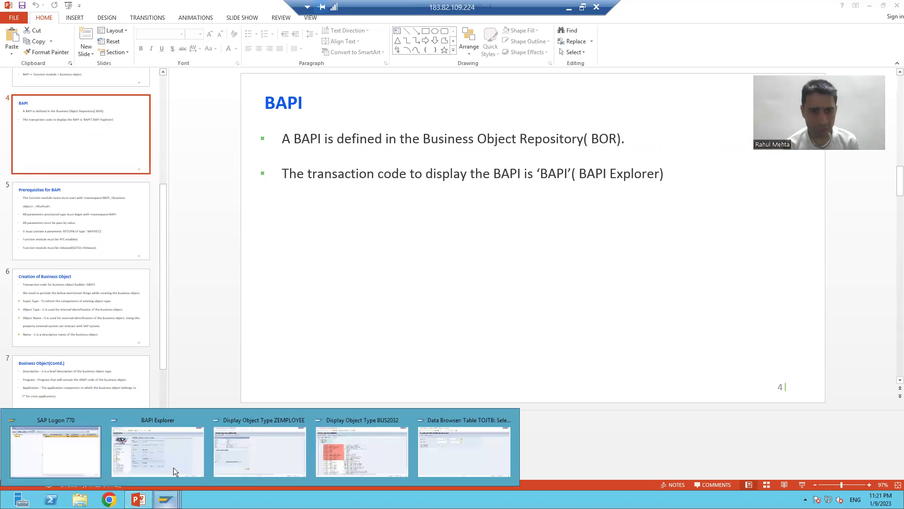
click(168, 459)
click(62, 34)
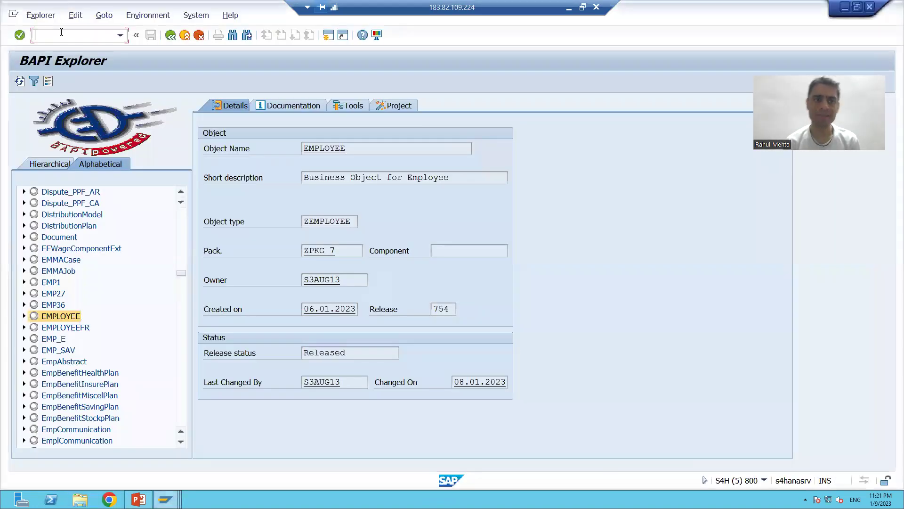
text(/ns)
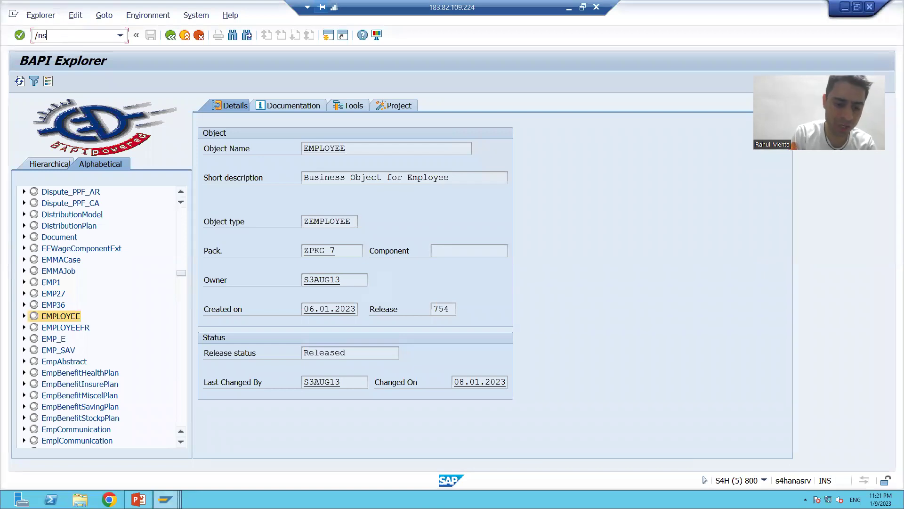
text(wo1)
key(Return)
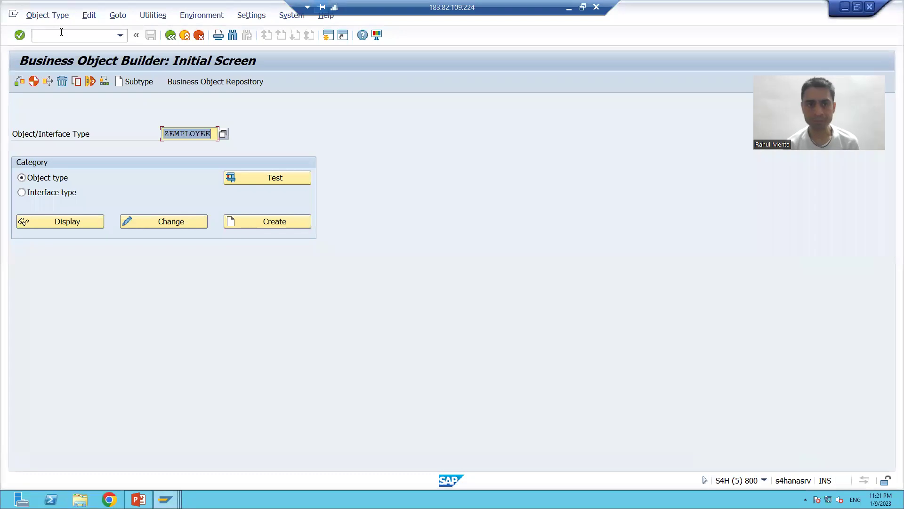
click(180, 82)
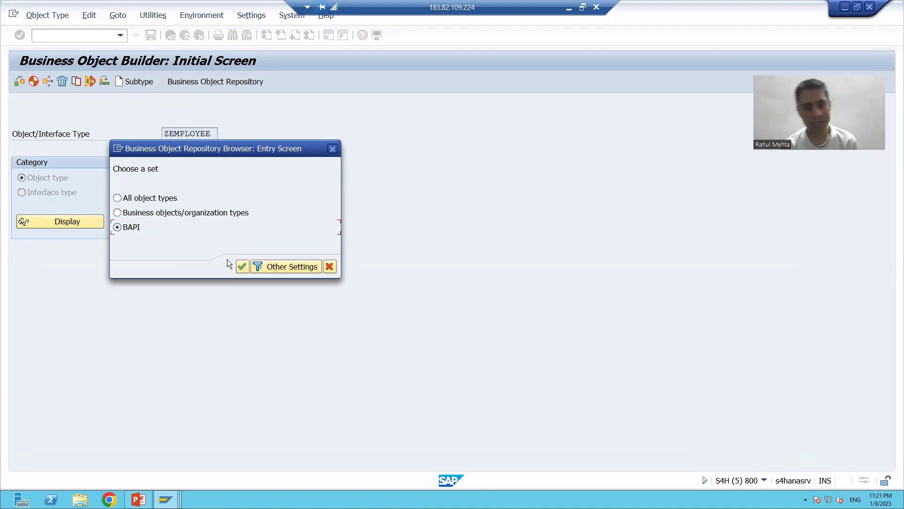
click(243, 267)
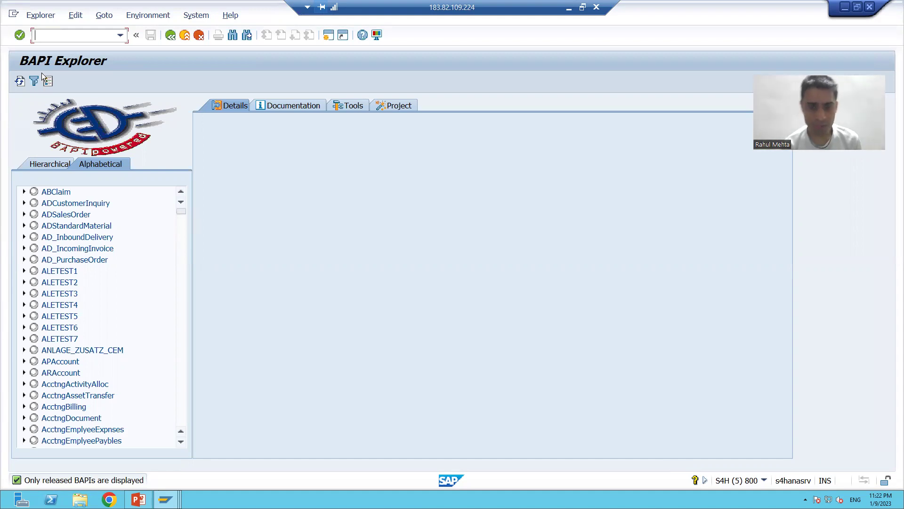
Step: Open the Function Builder with transaction SE37 and choose ZBAPI_EMPLOYEE_CREATE as the function module
text(/ns)
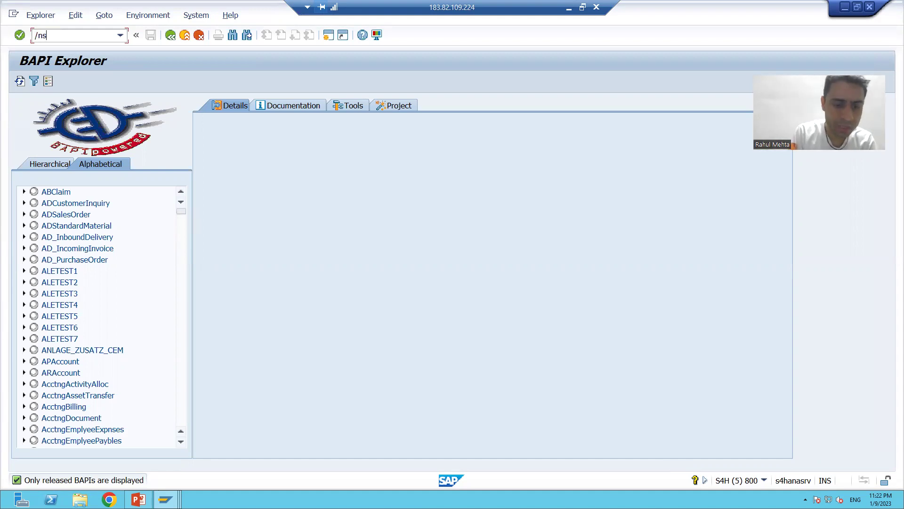
text(e37)
key(Return)
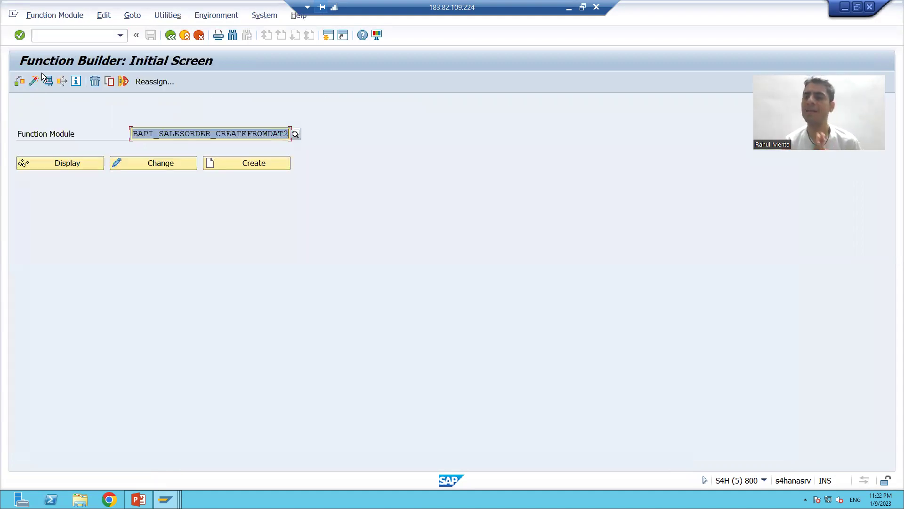
key(BackSpace)
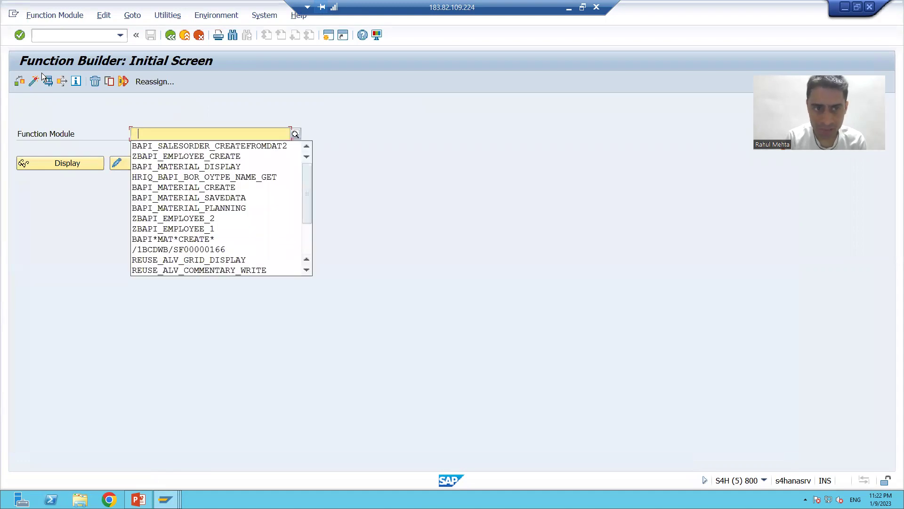
key(Down)
key(Down)
key(Return)
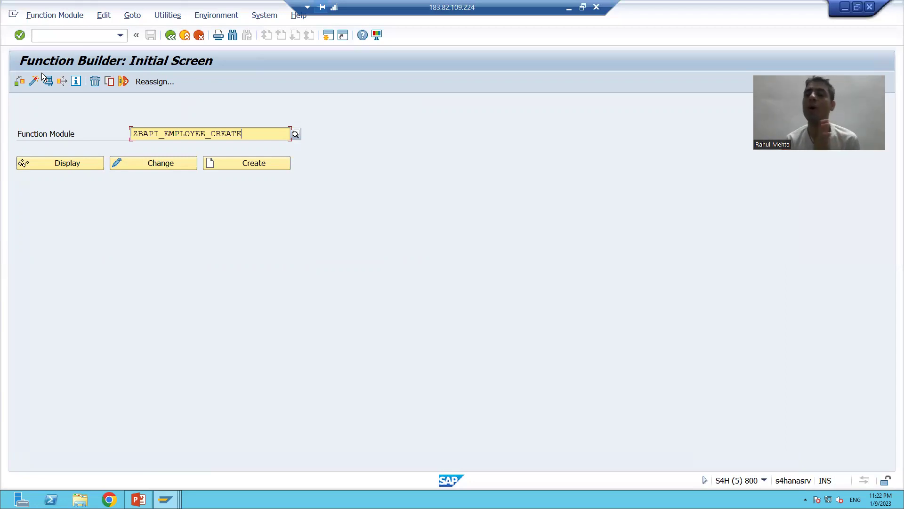
Step: Open SE37 in another session and highlight the SALESORDER part of function module BAPI_SALESORDER_CREATEFROMDAT2
click(40, 35)
text(/nse37)
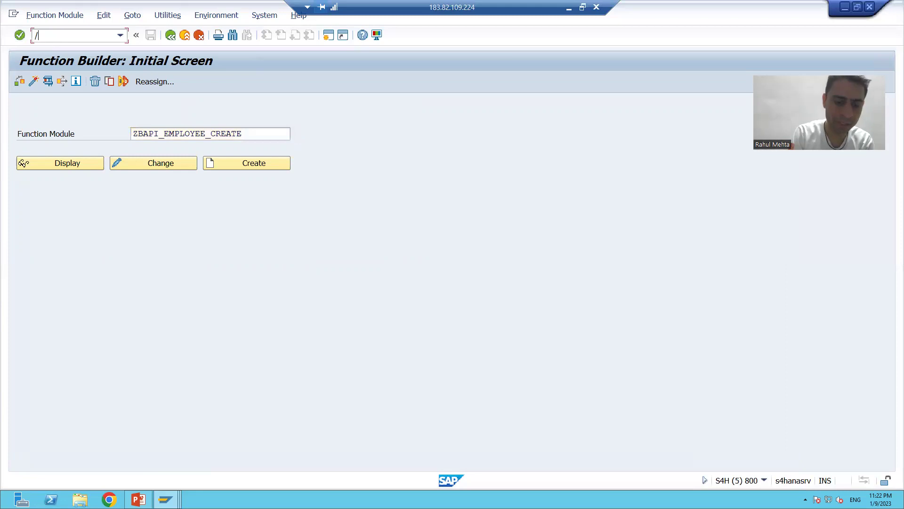
key(Return)
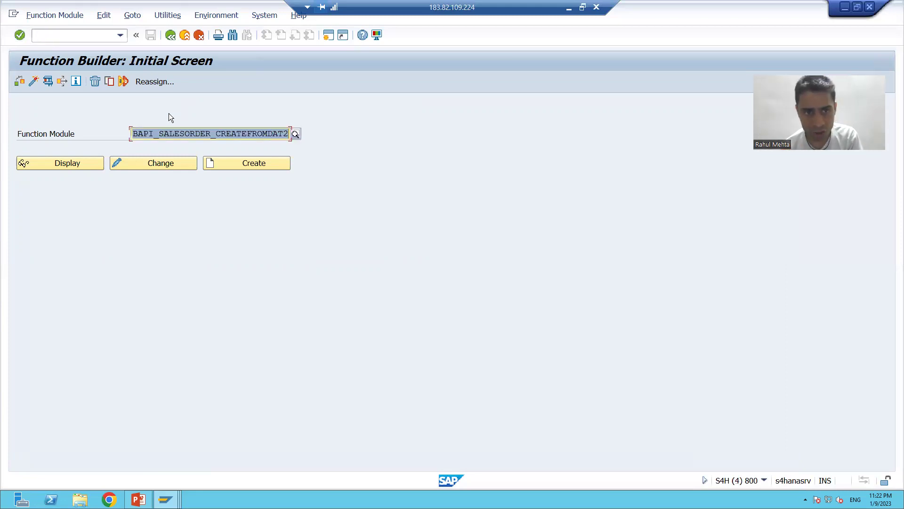
click(180, 134)
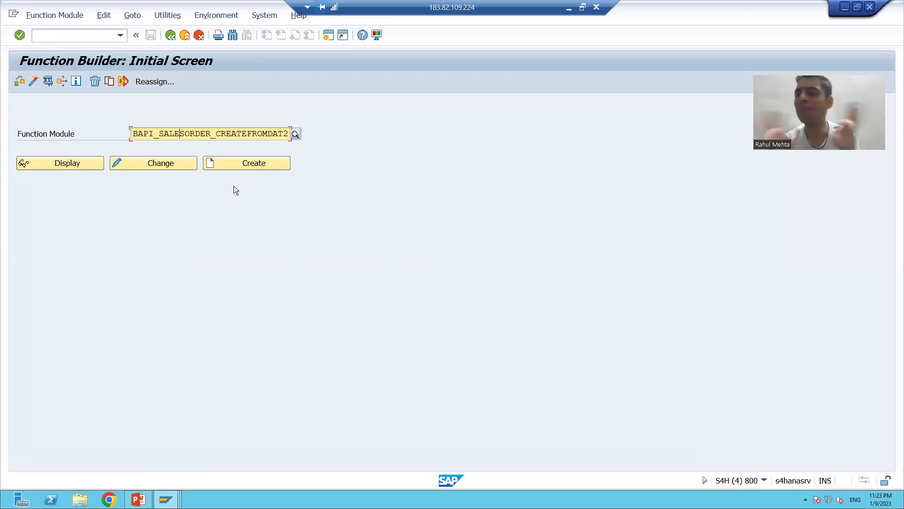
drag(160, 136, 215, 134)
click(207, 136)
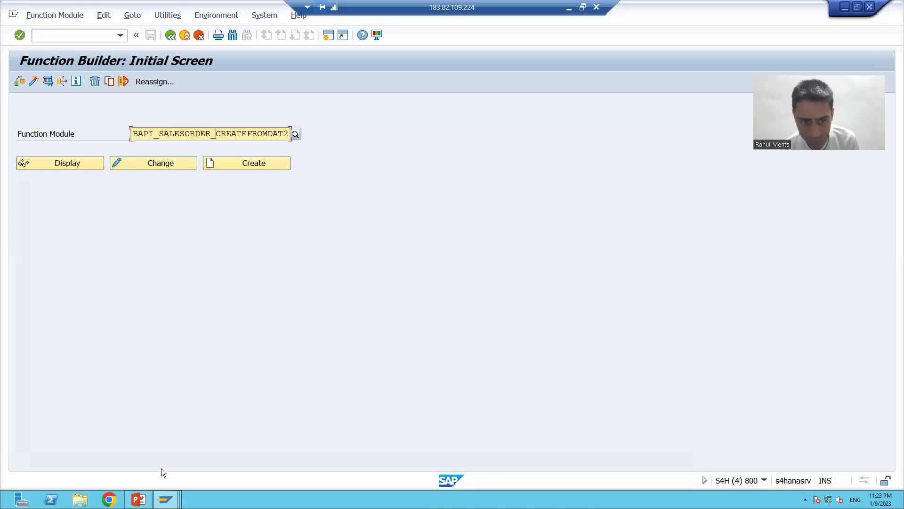
Step: Bring up the SAP session displaying object type BUS2032 and close it
click(165, 499)
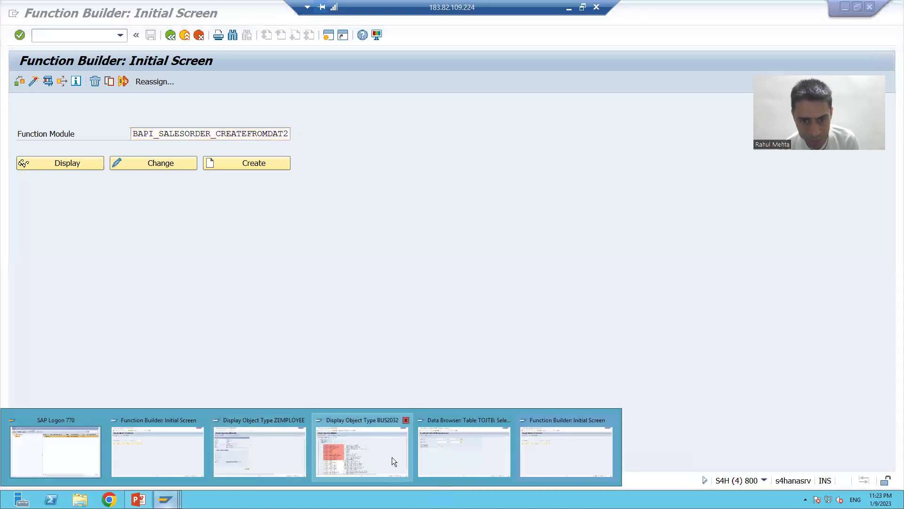
click(361, 452)
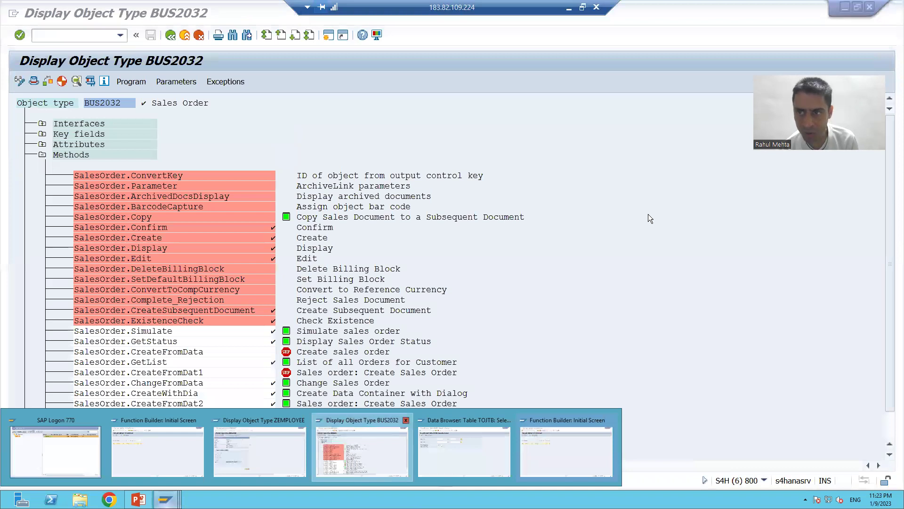
click(870, 7)
Step: Return to the Function Builder session with ZBAPI_EMPLOYEE_CREATE and copy the EMPLOYEE part of the name
click(166, 499)
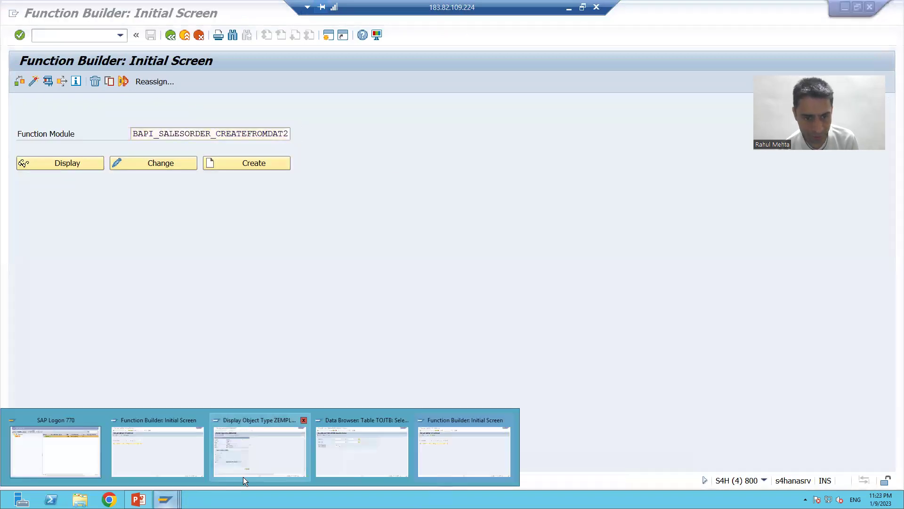
click(144, 447)
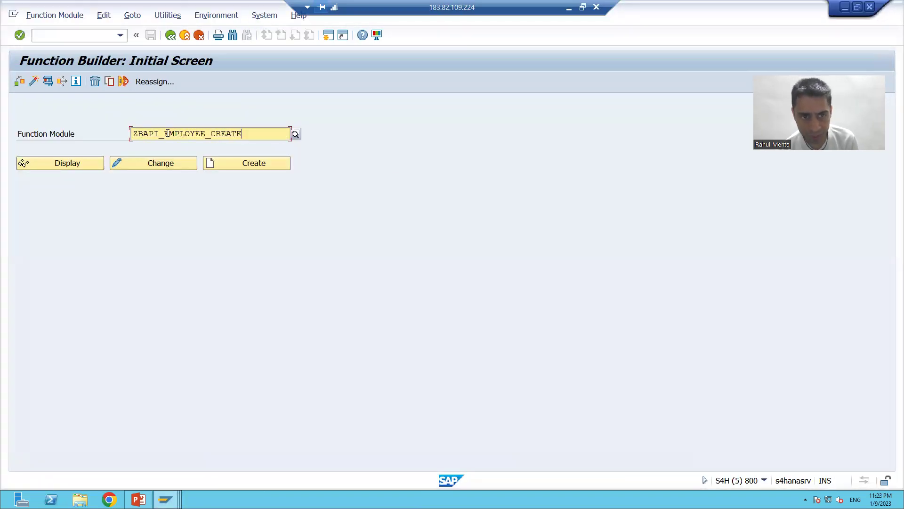
click(184, 134)
drag(166, 133, 206, 133)
key(ctrl+c)
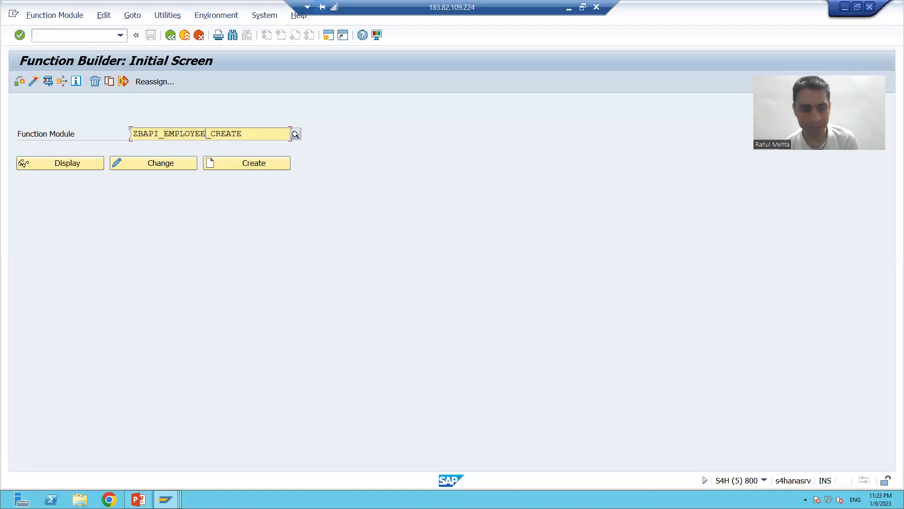
Step: Switch to the ZEMPLOYEE object type session, close the method CREATE details, and open the BAPI Explorer there
click(165, 499)
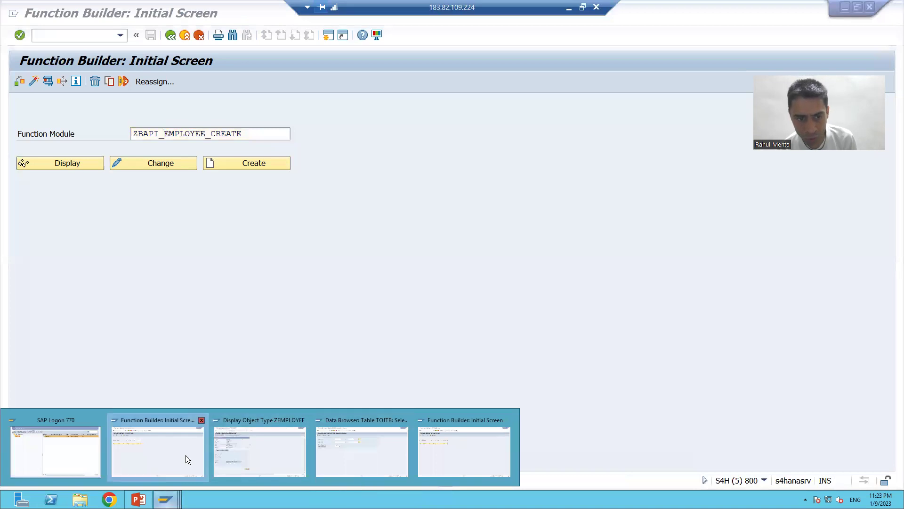
click(253, 453)
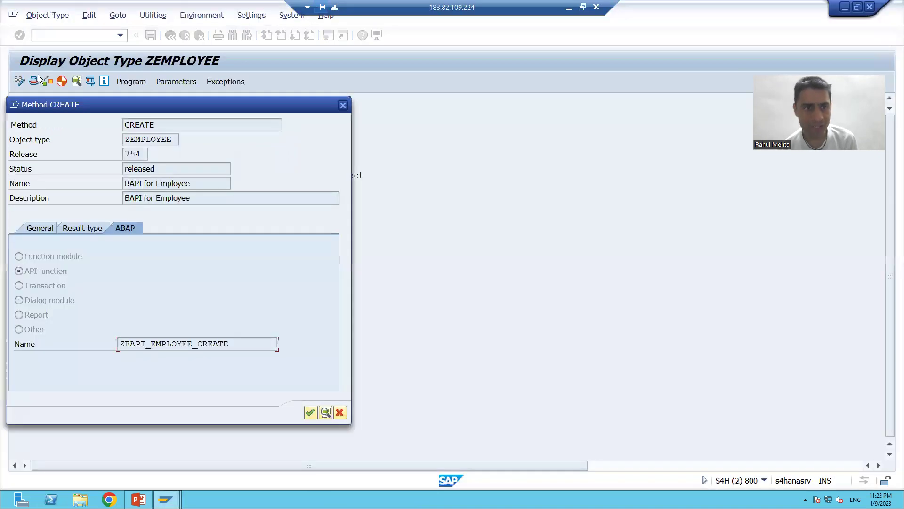
click(342, 105)
click(73, 34)
text(/nswo1)
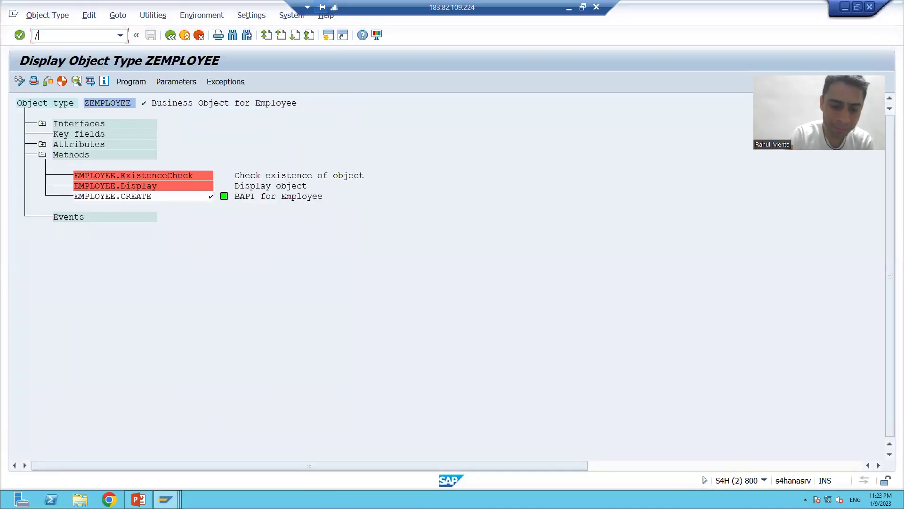
key(Return)
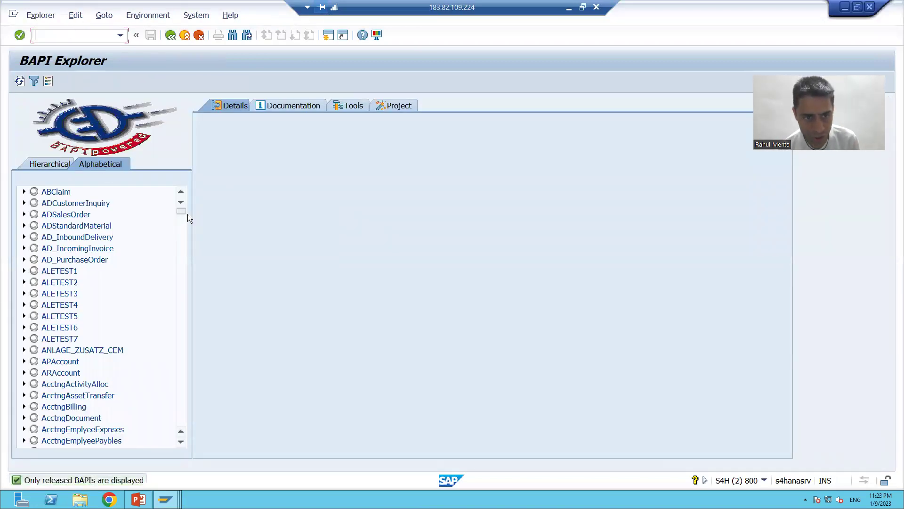
Step: Display the details of the EMPLOYEE and SalesOrder business objects in the alphabetical BAPI list
drag(180, 210, 172, 403)
click(73, 274)
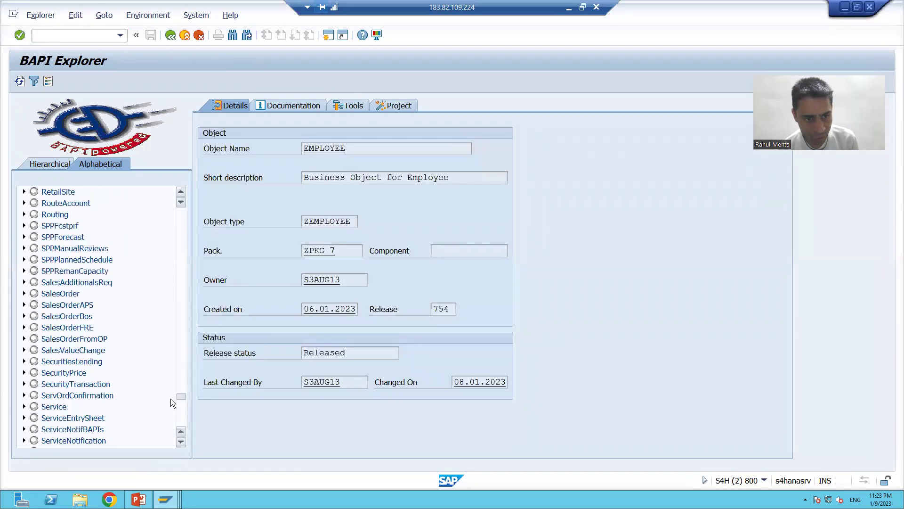
click(75, 293)
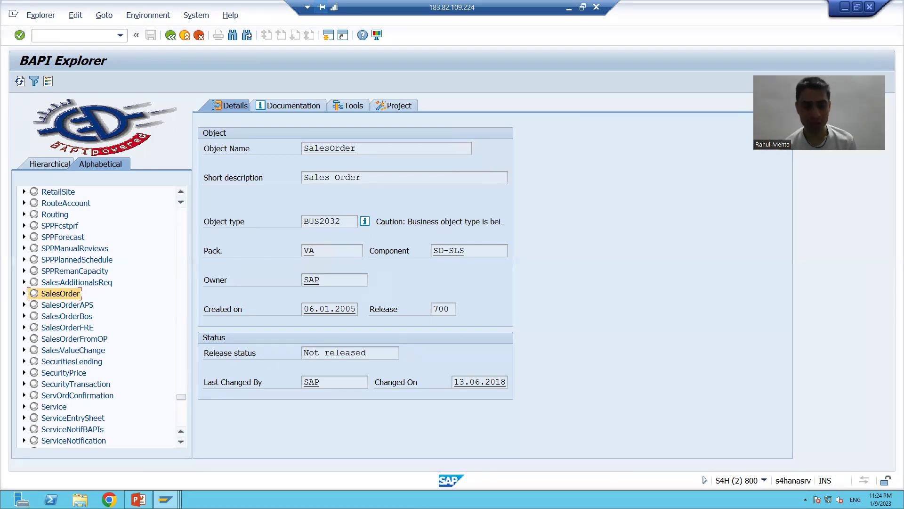
Step: Switch to the PowerPoint presentation, show slide 10, and select the basic data table name TOJTB
key(alt+Tab)
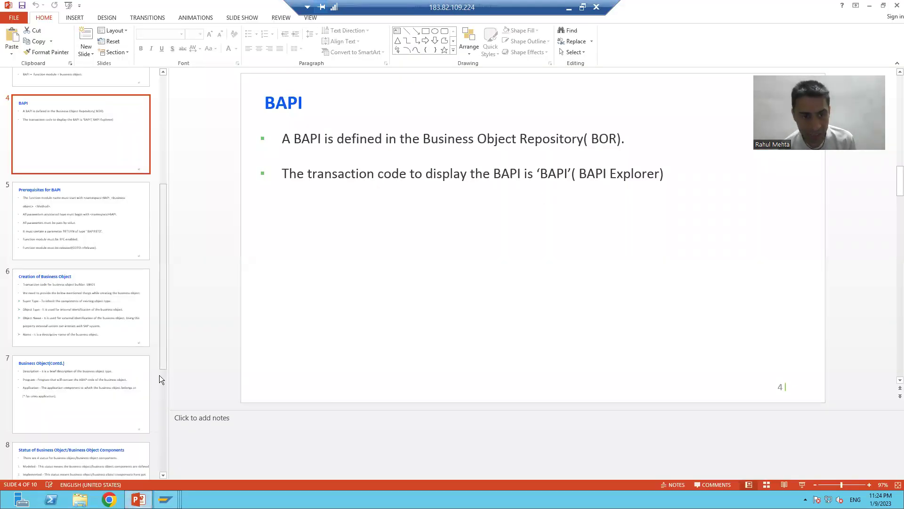
scroll(155, 414, down, 5)
click(104, 449)
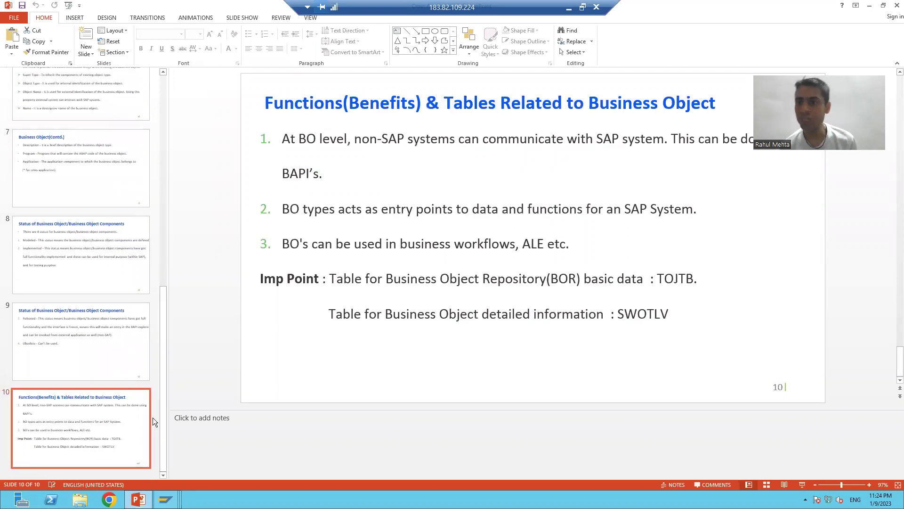
drag(657, 279, 697, 278)
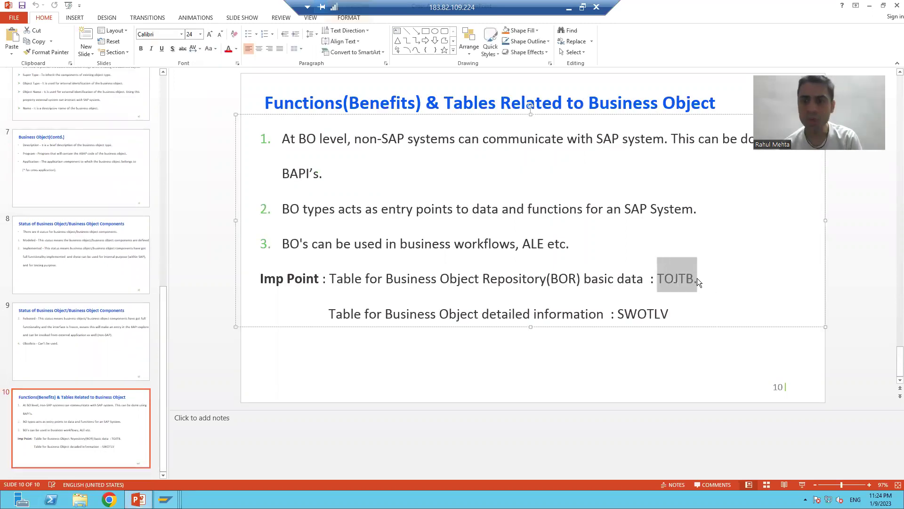
Step: Switch back to SAP, open the ABAP Dictionary with SE11, and enter TOJTB as the database table
mouse_move(166, 499)
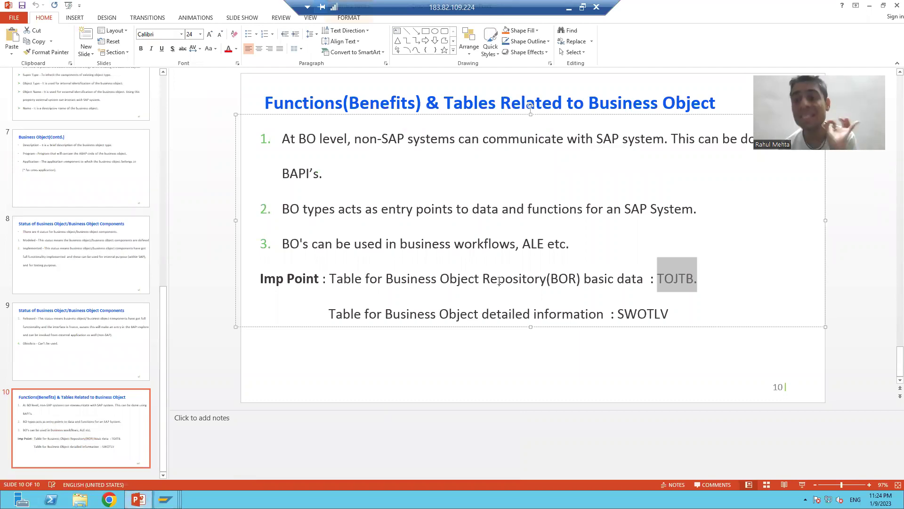
key(alt+Tab)
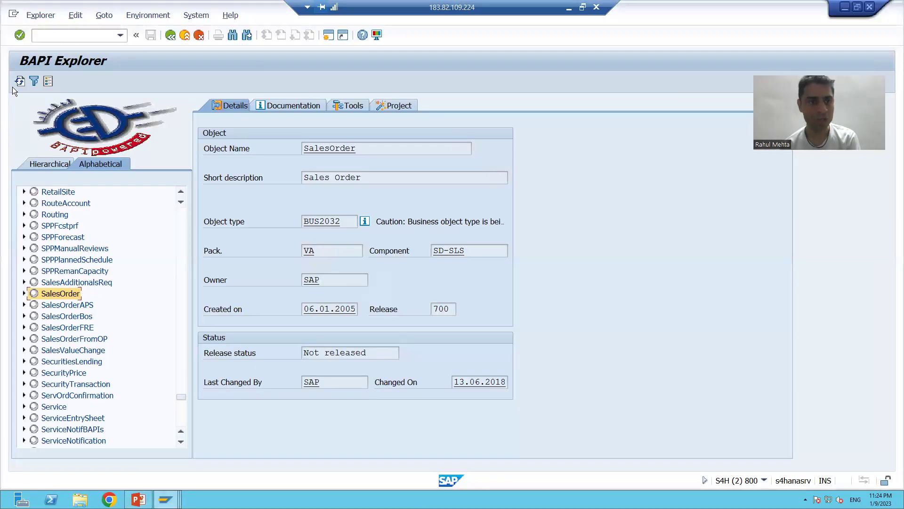
click(37, 36)
text(/nse11)
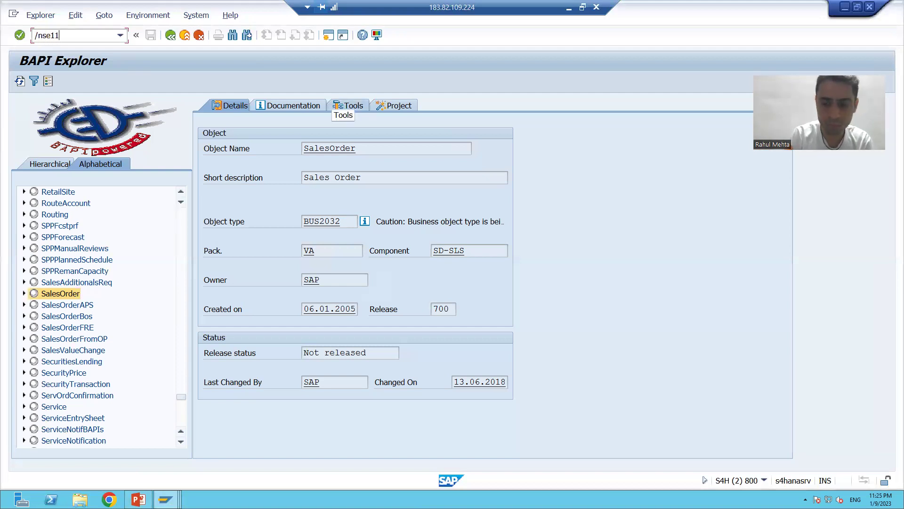
key(Return)
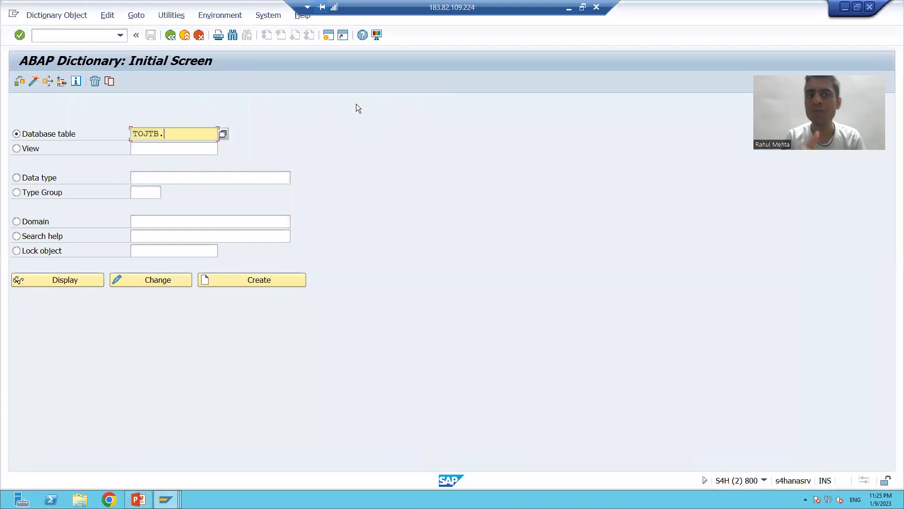
key(shift+Home)
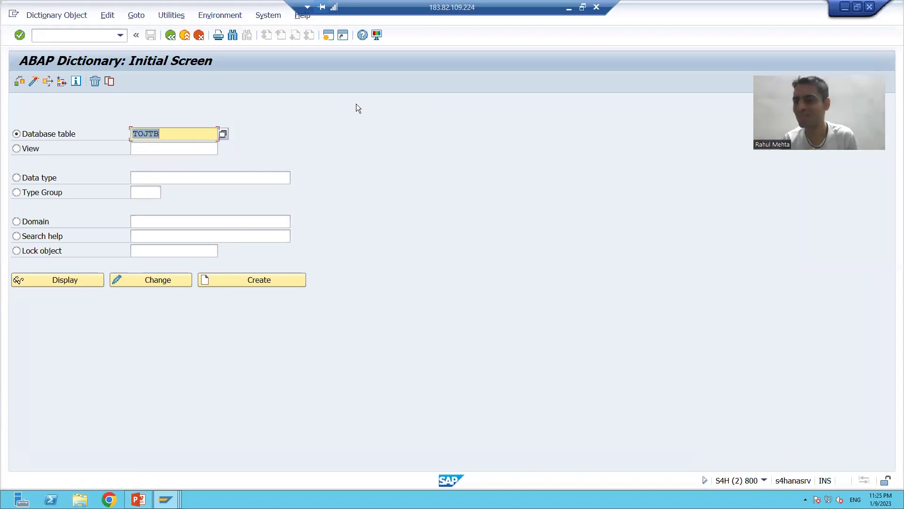
Step: Display table TOJTB in the ABAP Dictionary, highlight its short description, and open the table contents selection screen
click(71, 279)
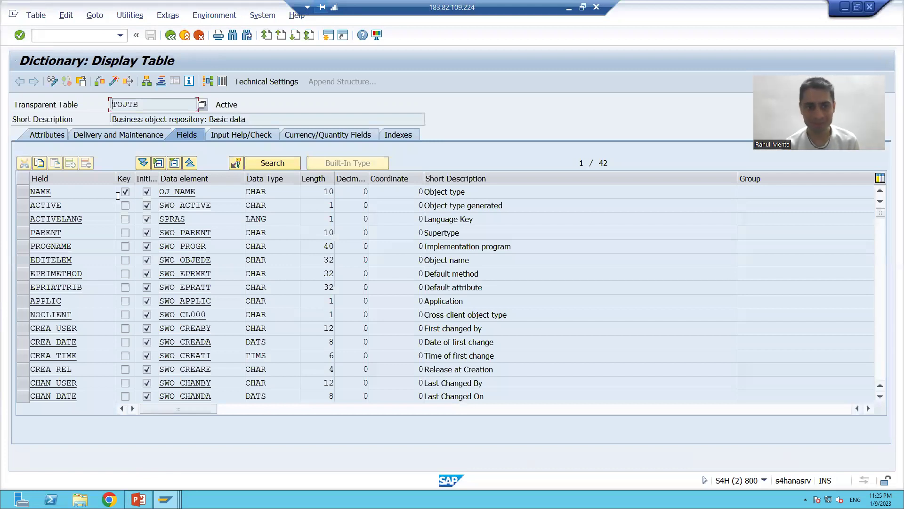
drag(111, 119, 252, 120)
click(251, 121)
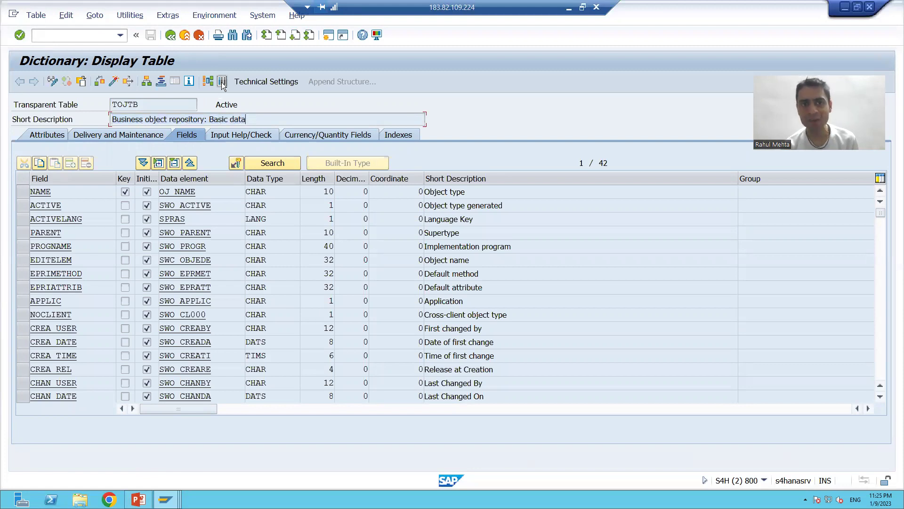
click(222, 82)
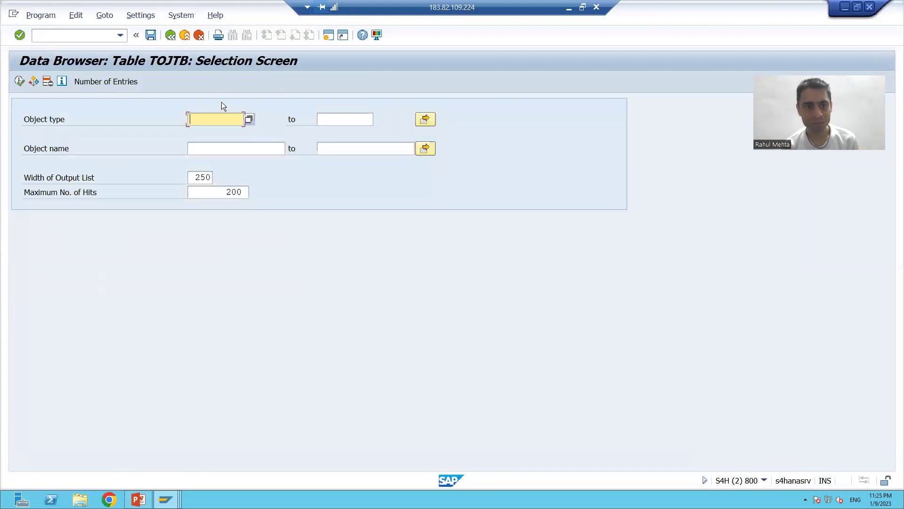
Step: Filter the TOJTB entries by object name EMPLOYEE, run the selection, and display the full record of the ZEMPLOYEE entry
click(212, 149)
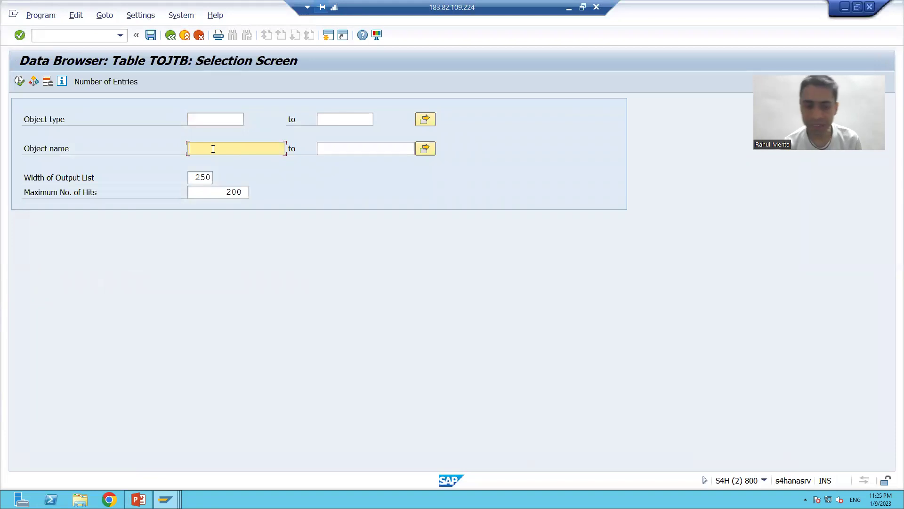
text(E)
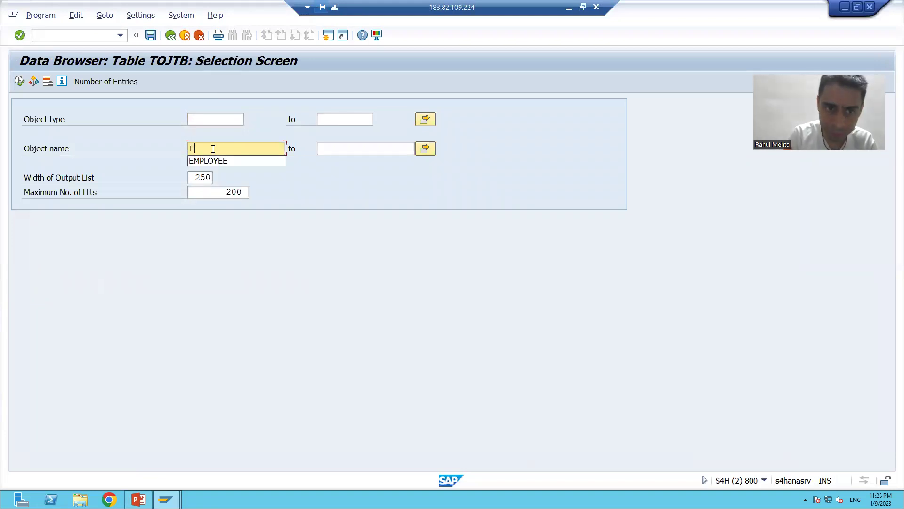
key(Down)
key(Return)
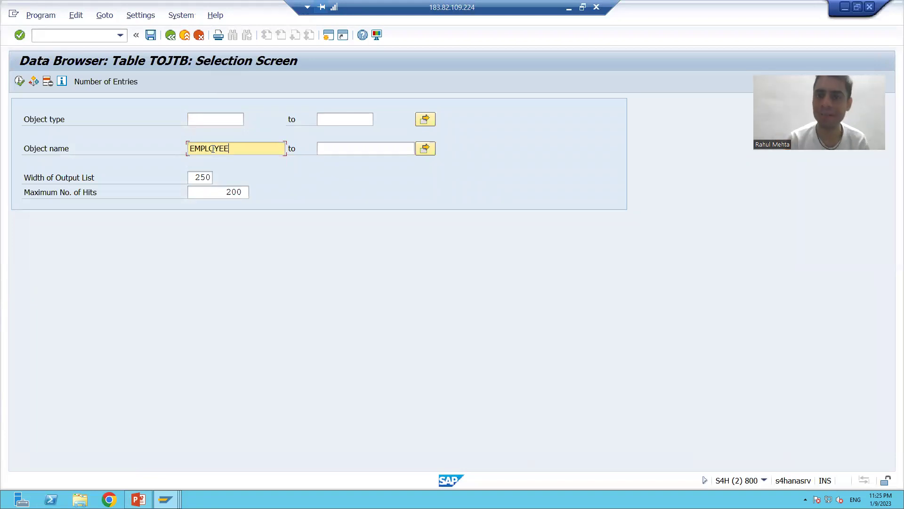
click(19, 83)
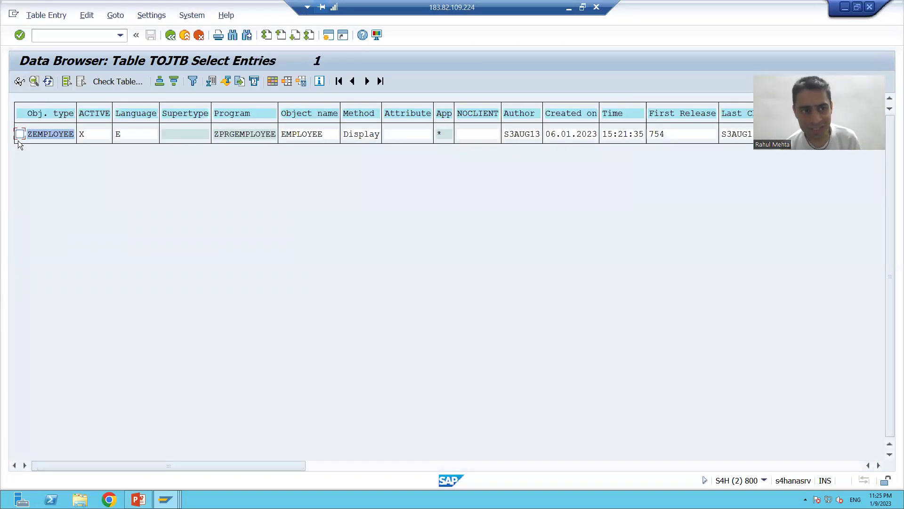
click(18, 135)
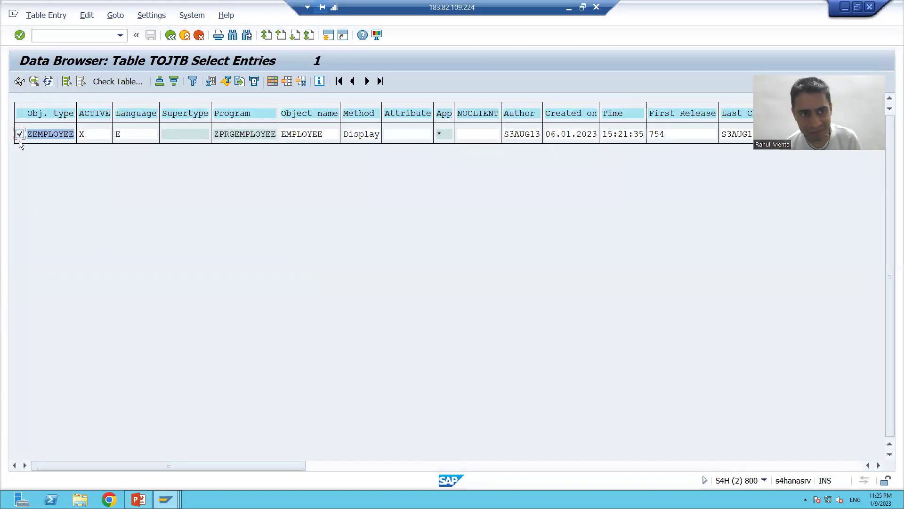
click(19, 81)
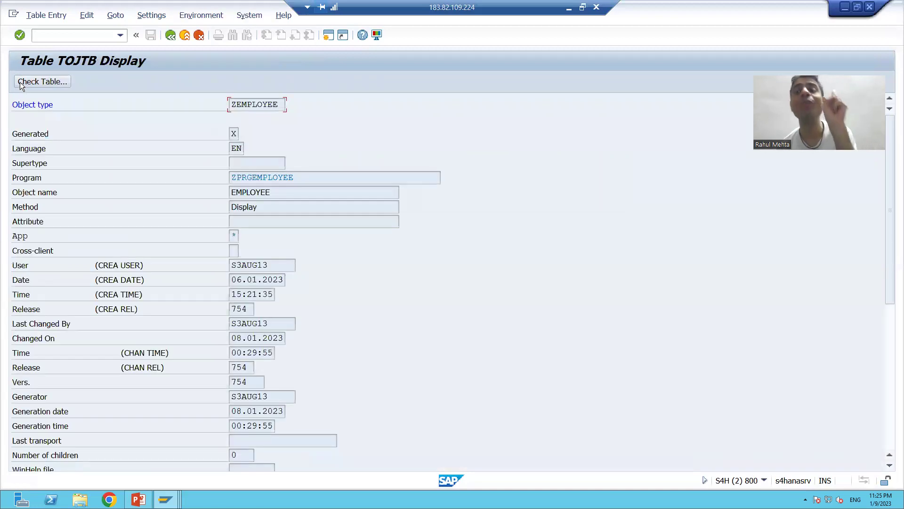
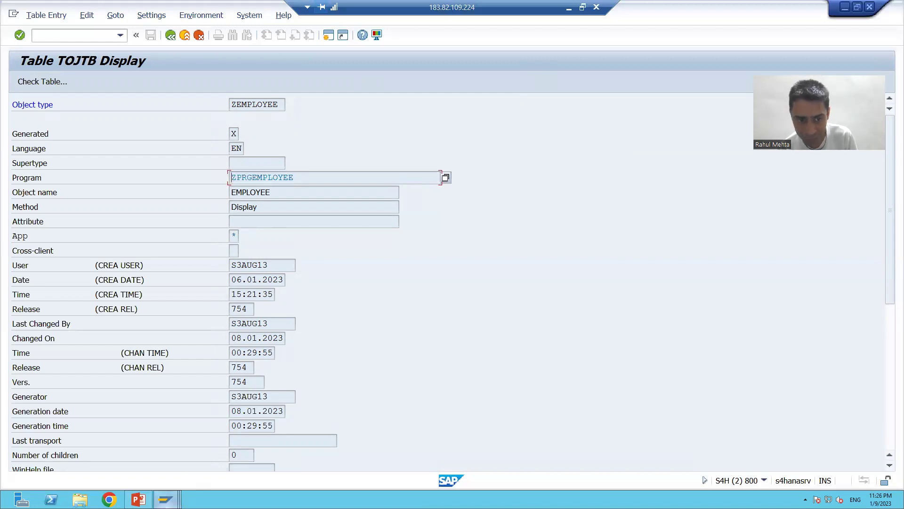
Step: Switch to the Function Builder session, start transaction SWO1, and display the basic data of object type ZEMPLOYEE
click(165, 499)
click(174, 459)
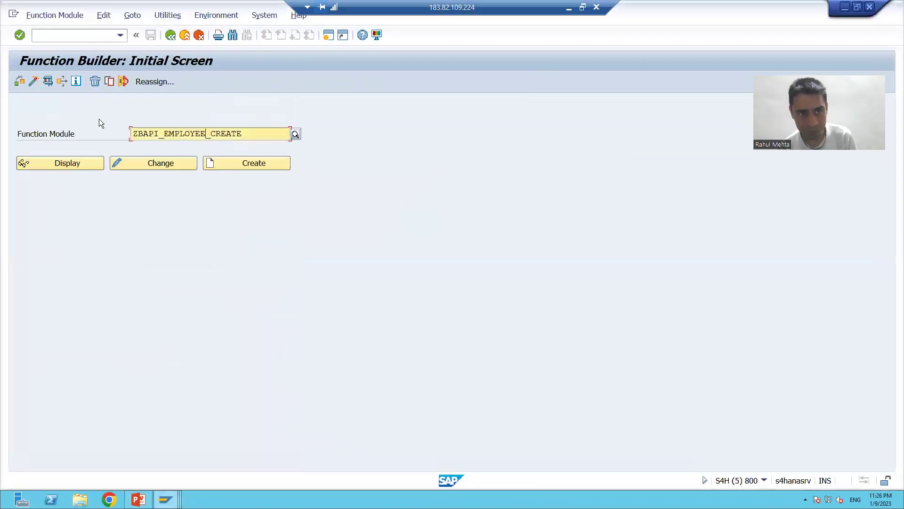
click(65, 35)
text(/nswo1)
key(Return)
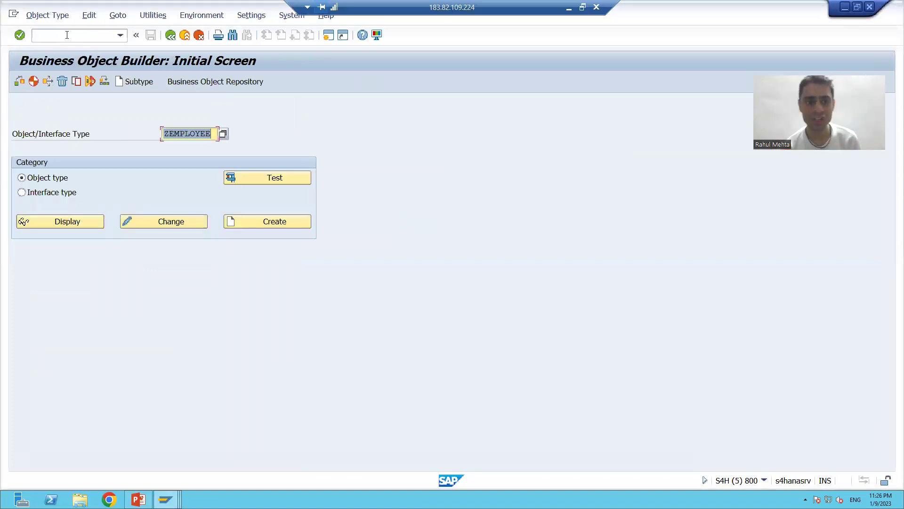
click(58, 224)
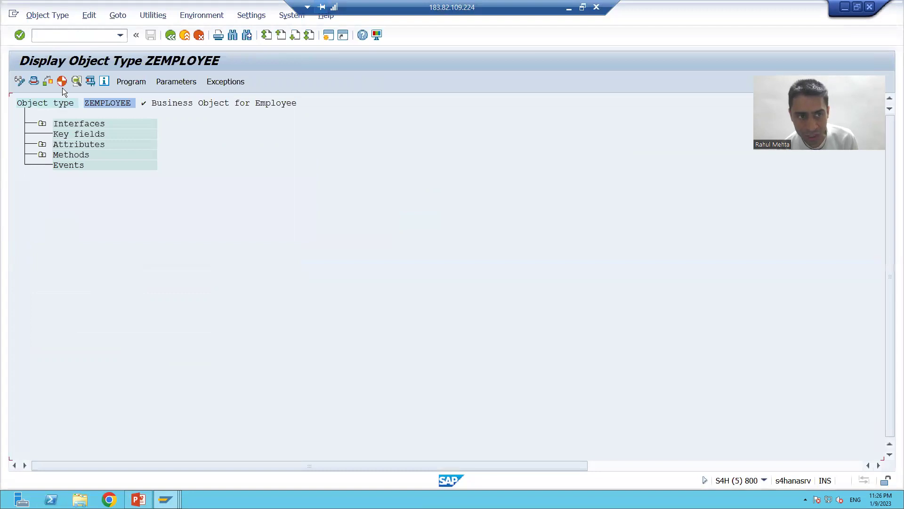
click(31, 82)
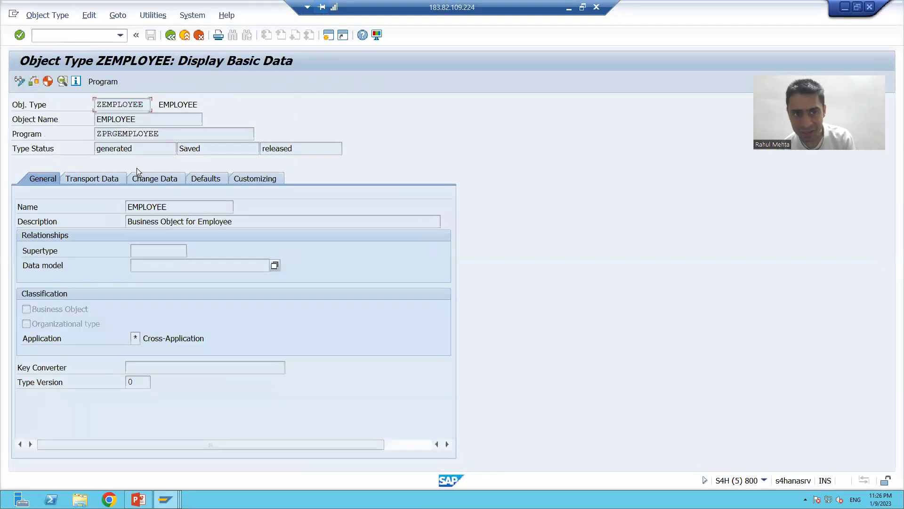
Step: Examine the application, type status, program, object type and object name in the basic data of ZEMPLOYEE
click(136, 338)
click(276, 150)
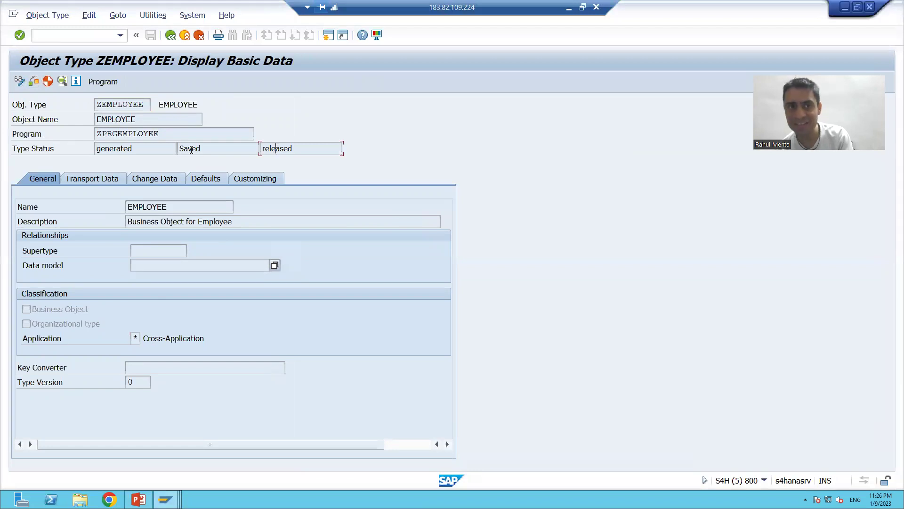
click(134, 133)
click(122, 104)
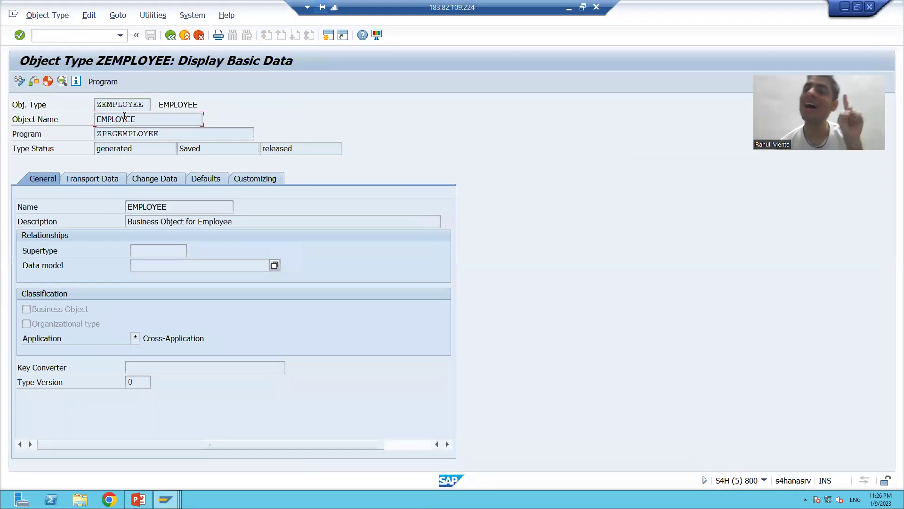
double_click(124, 117)
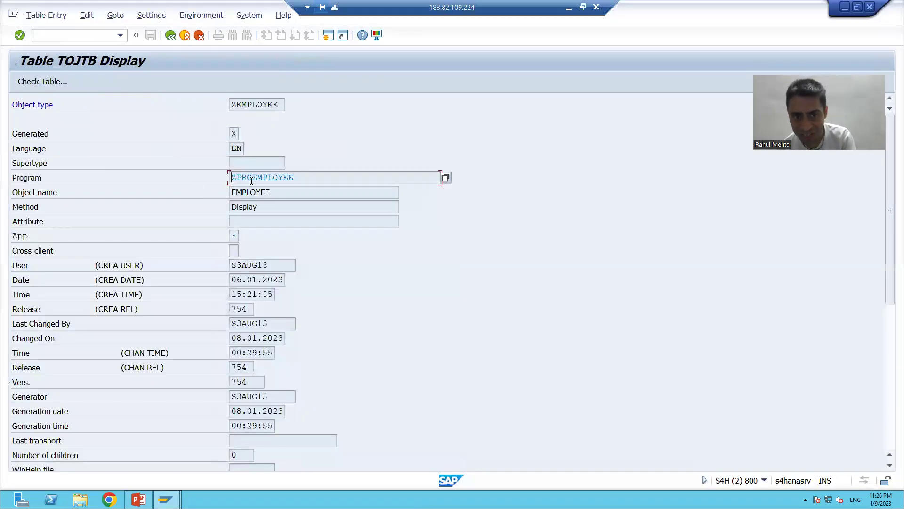
Step: Look up the possible values of the Status field in the TOJTB record of ZEMPLOYEE and close the value list
scroll(349, 358, down, 3)
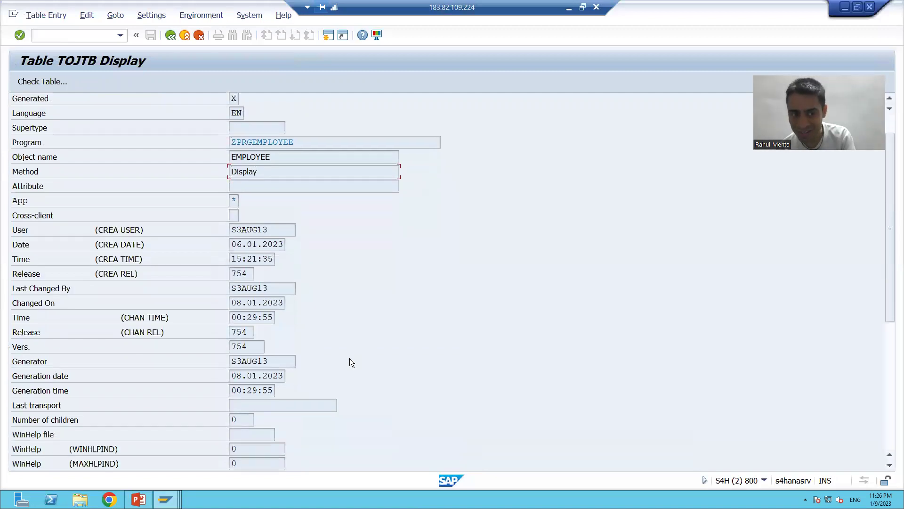
scroll(349, 357, down, 4)
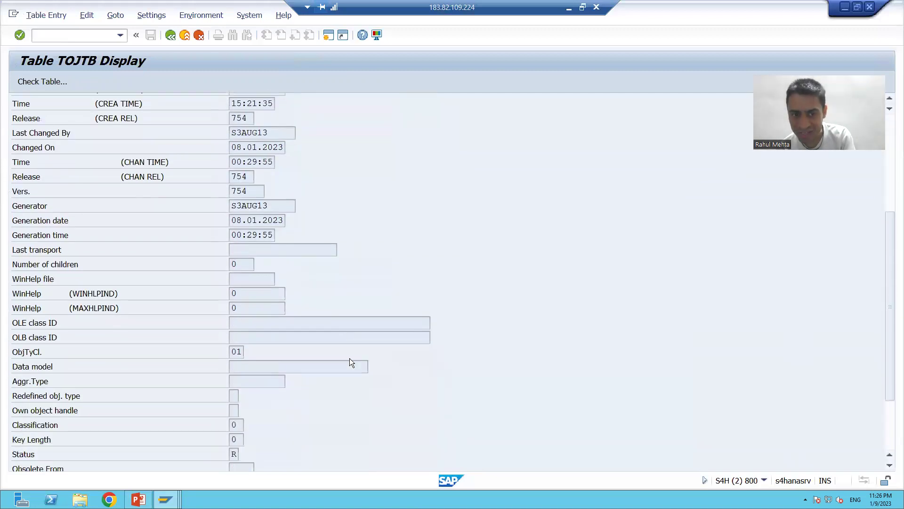
click(235, 390)
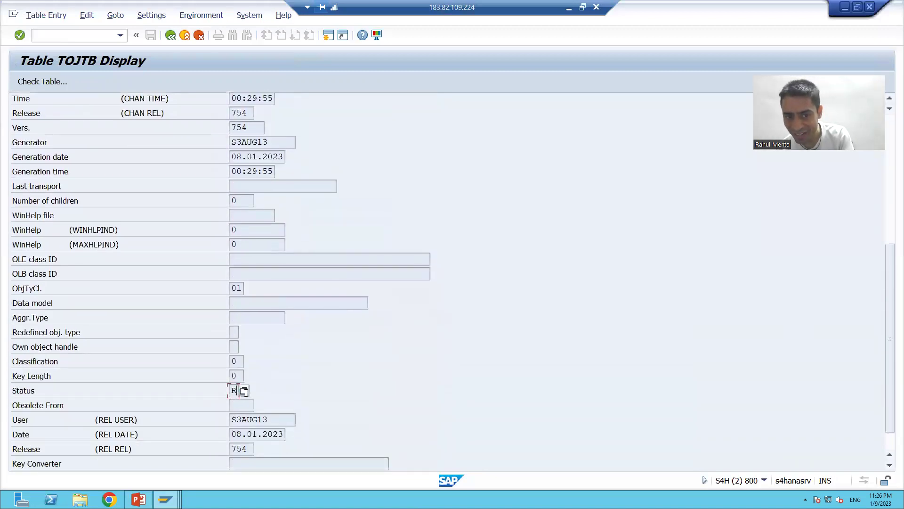
click(244, 391)
click(61, 165)
click(156, 100)
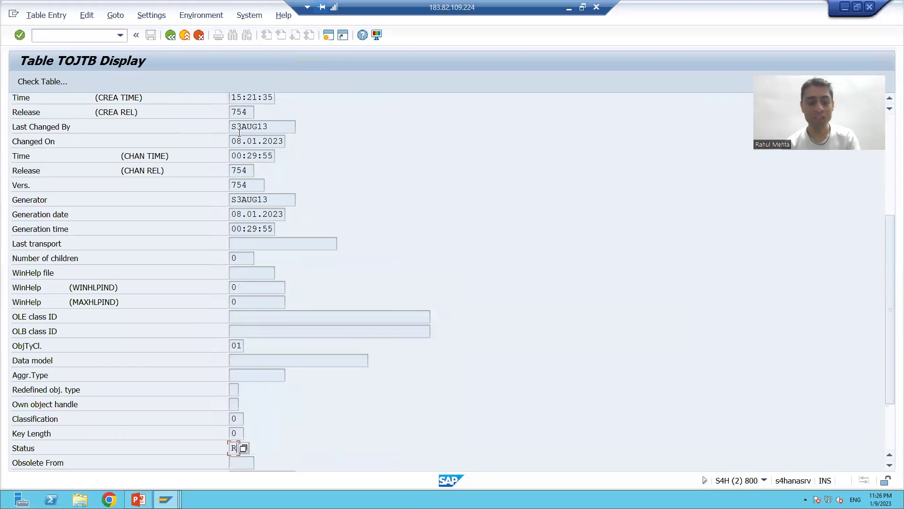
Step: Return to the ZEMPLOYEE object type structure, expand its methods, and briefly reopen its basic data
click(171, 35)
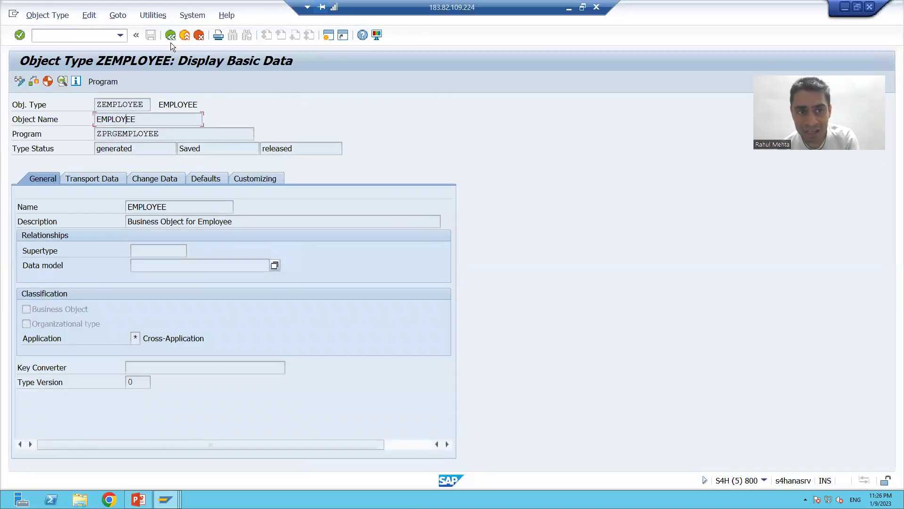
key(F3)
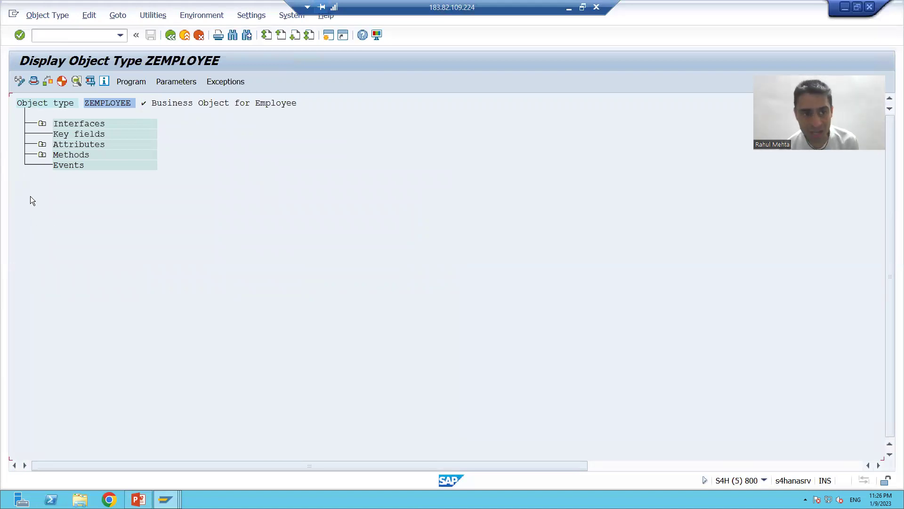
click(43, 156)
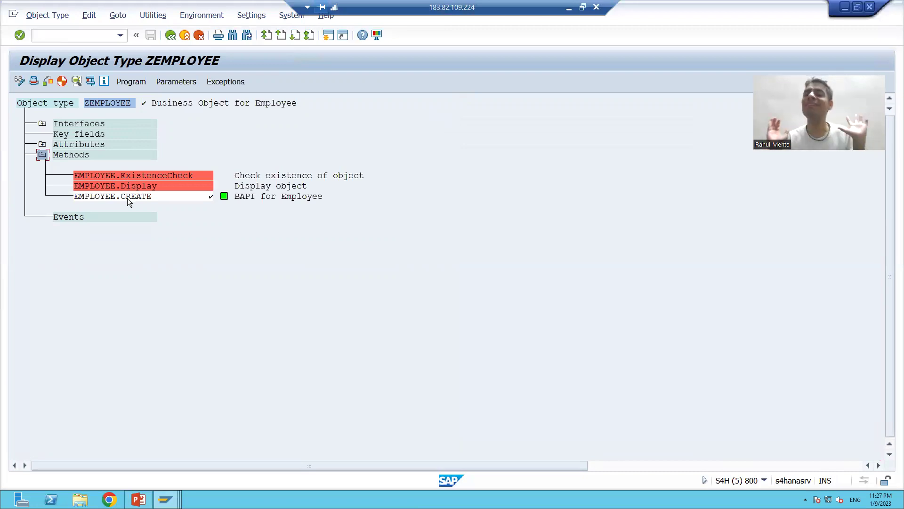
click(86, 103)
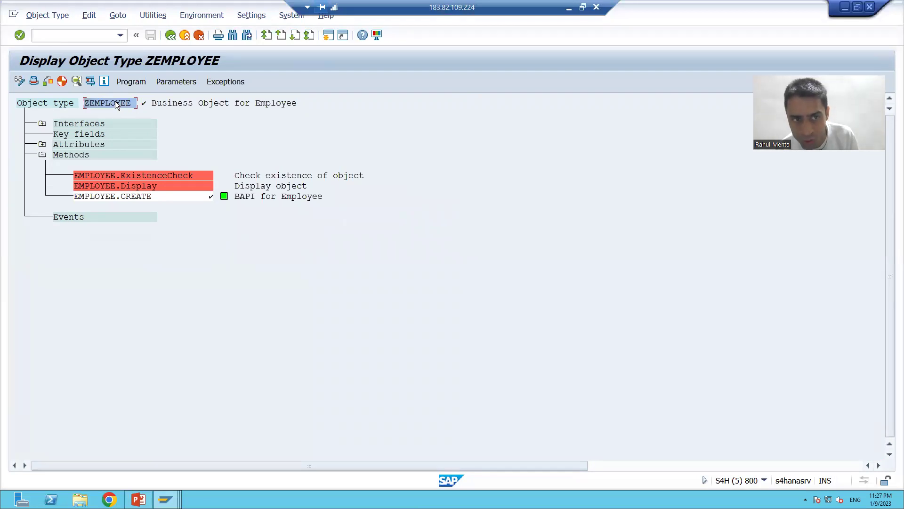
double_click(115, 101)
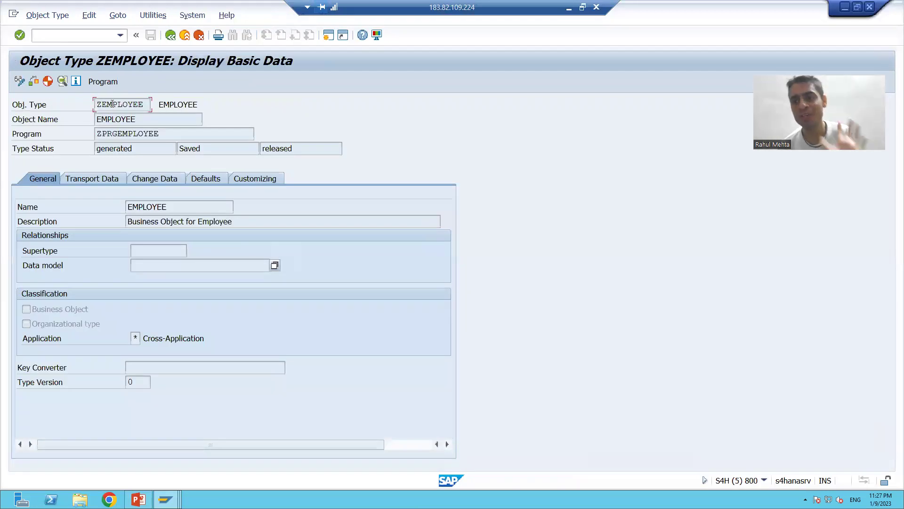
click(170, 35)
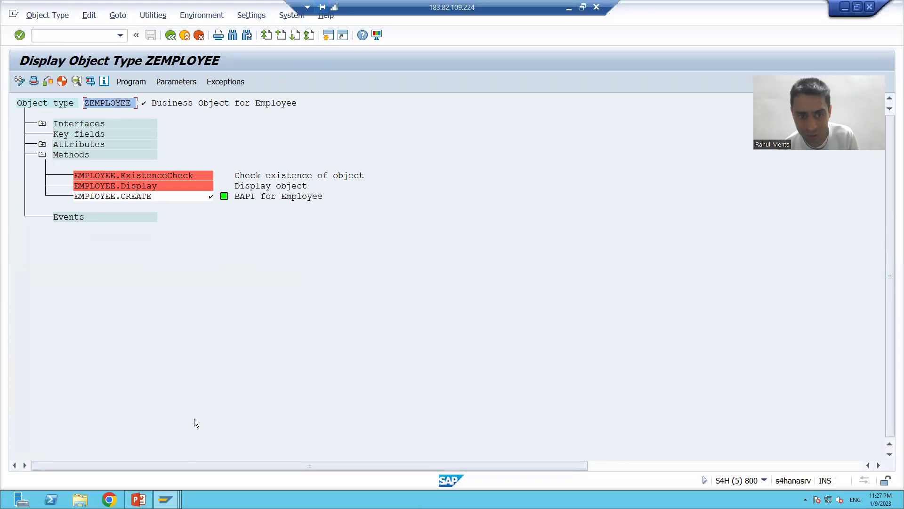
Step: Switch to the PowerPoint presentation, select the detailed information table name SWOTLV, and return to the SAP session displaying TOJTB
key(alt+Tab)
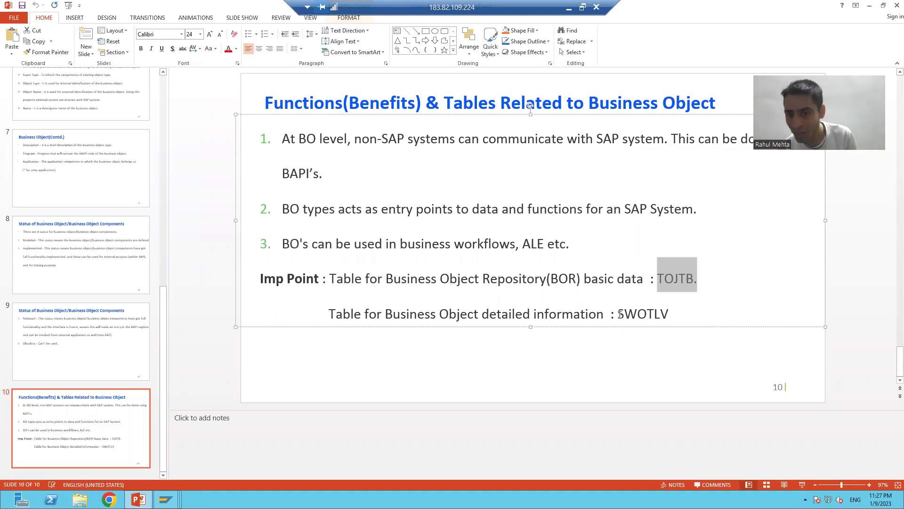
drag(618, 313, 669, 310)
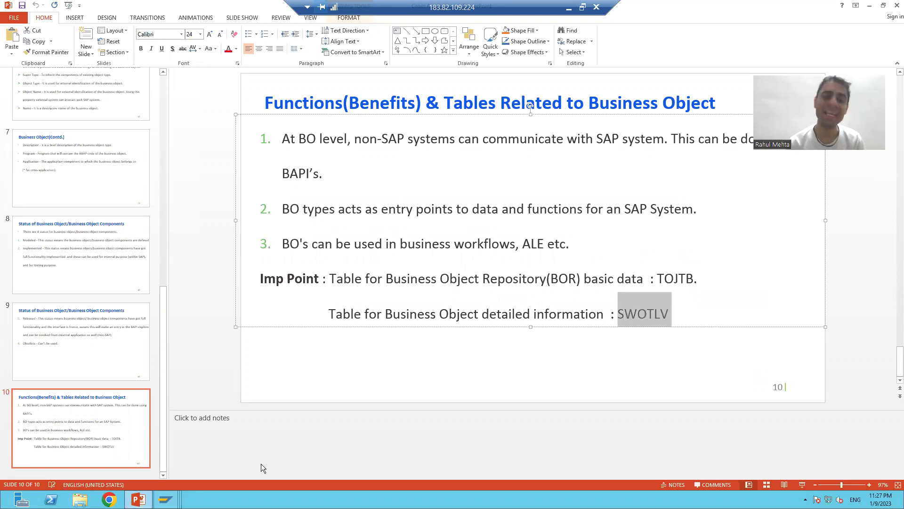
mouse_move(166, 499)
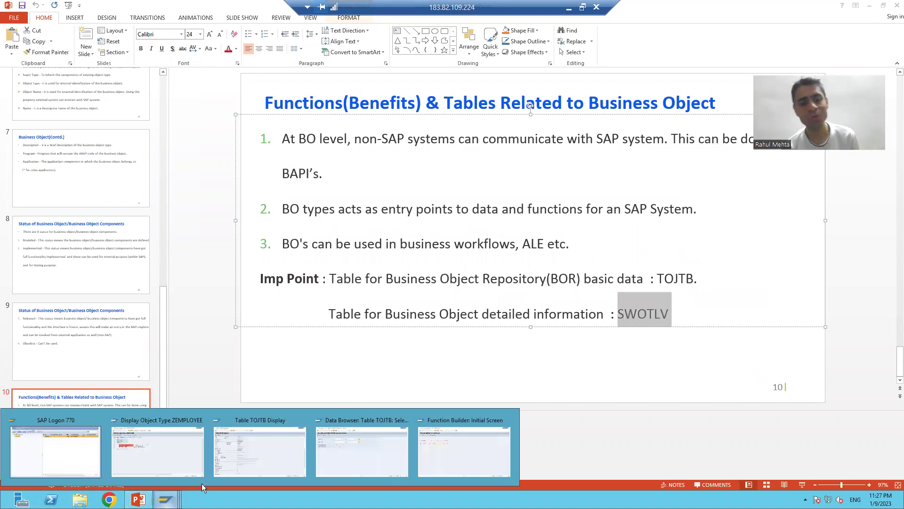
click(257, 456)
Step: Start transaction SE11, display database table SWOTLV, and open its table contents selection screen
click(48, 35)
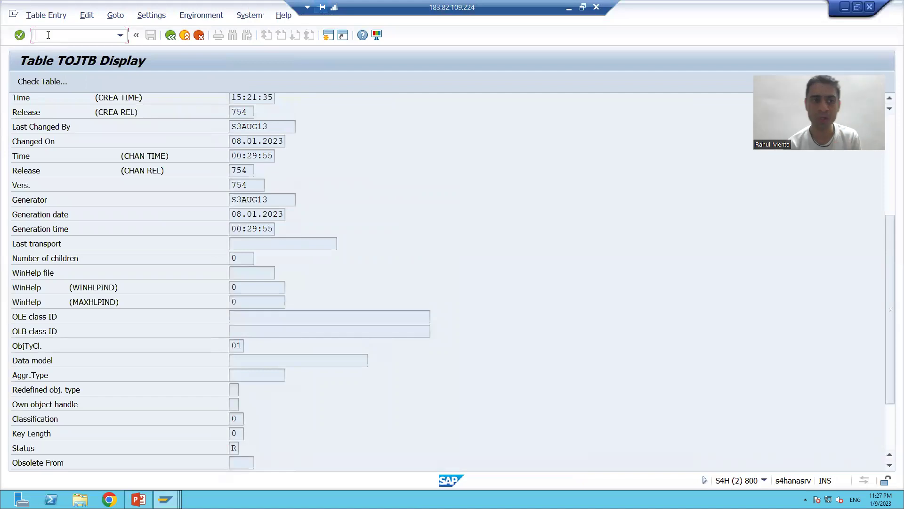
text(/nse11)
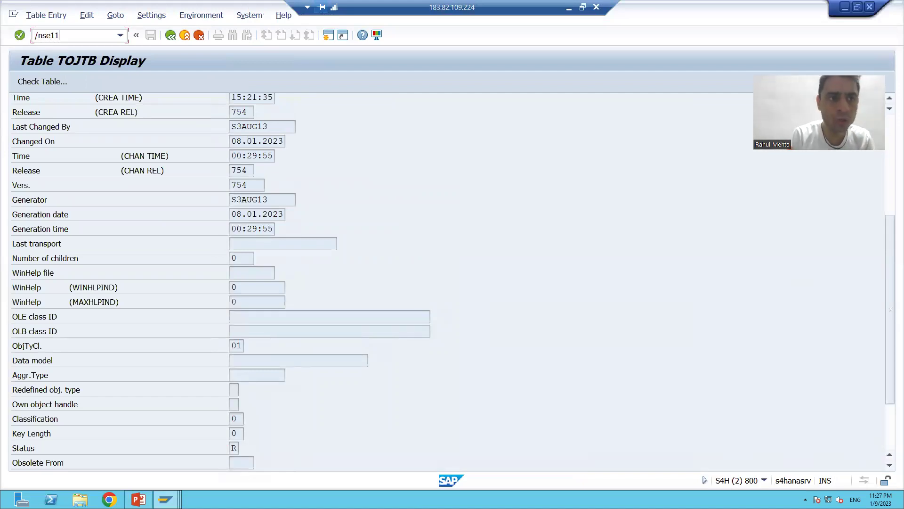
key(Return)
text(SWOTLV)
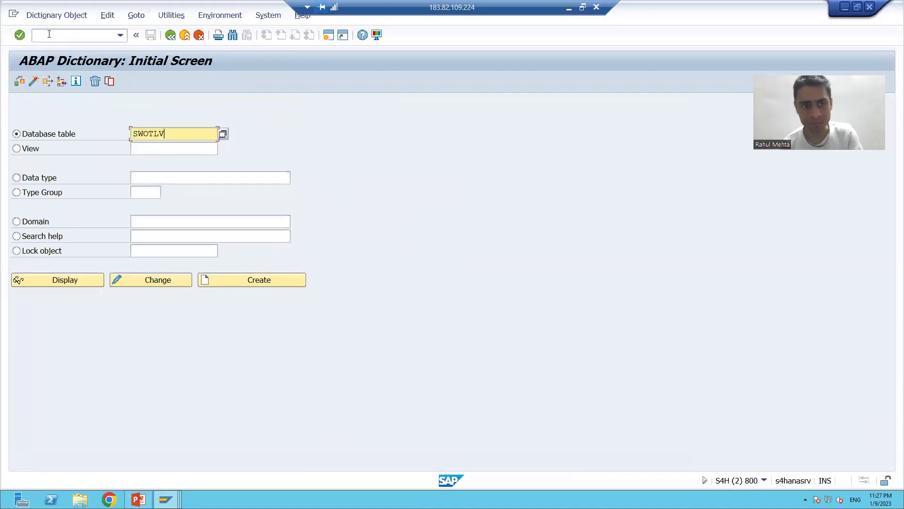
click(64, 282)
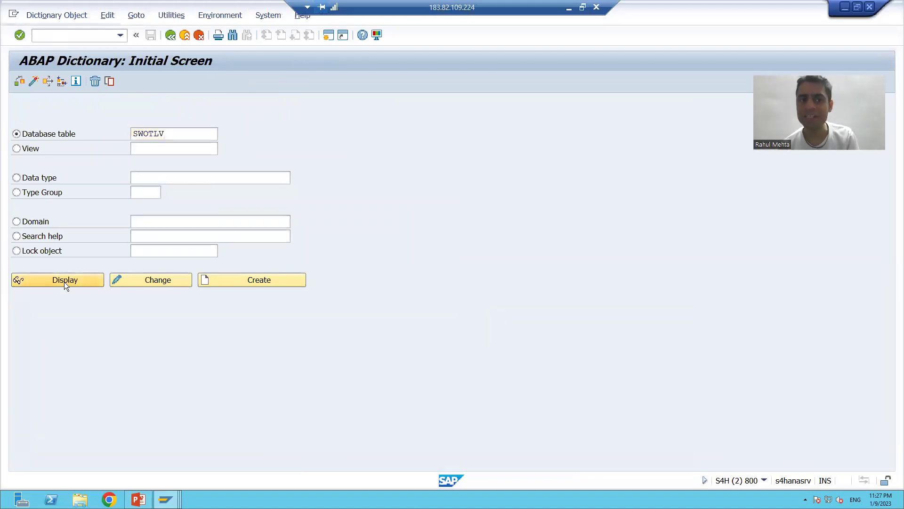
click(223, 80)
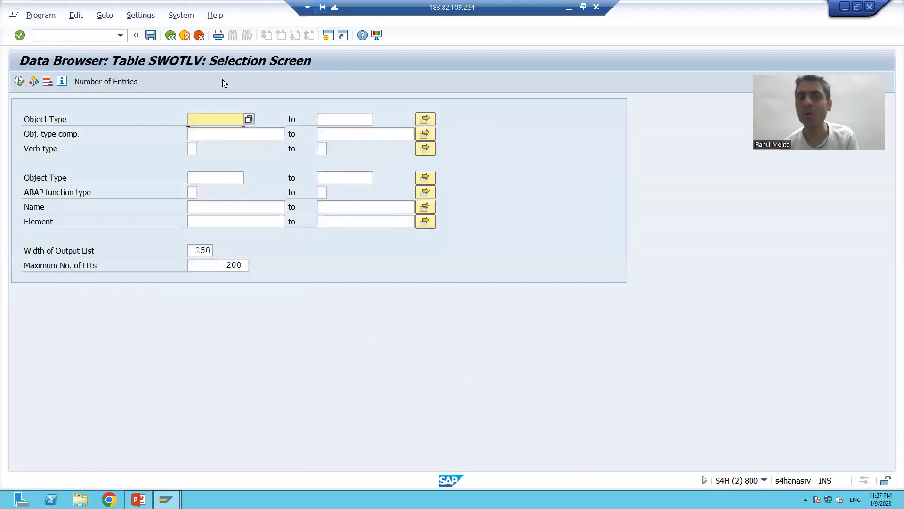
Step: Filter table SWOTLV by the second Object Type field with ZEMPLOYEE and display the matching record
click(216, 178)
click(216, 181)
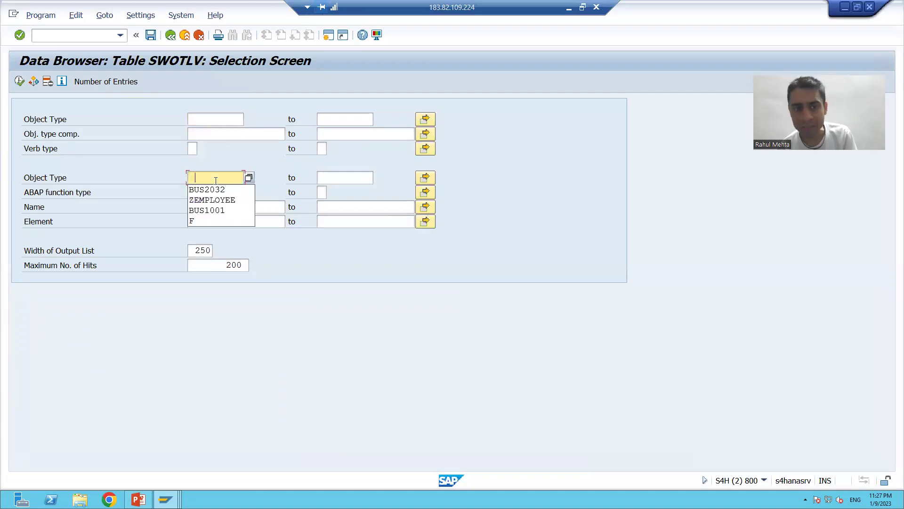
click(211, 198)
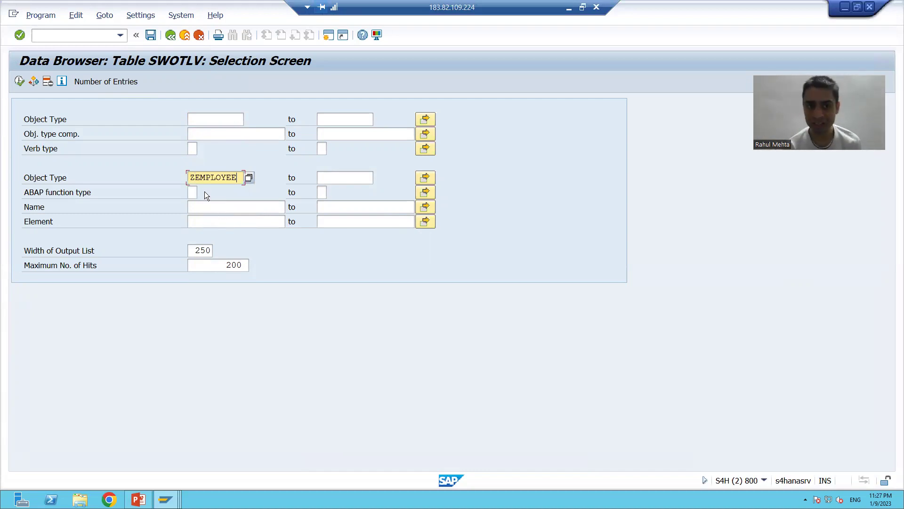
key(Left)
key(Left)
key(Left)
key(Left)
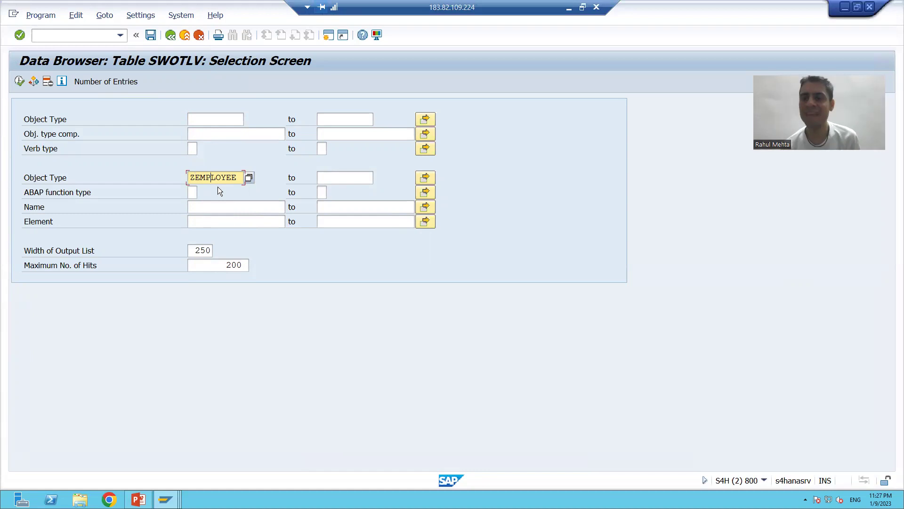
click(18, 82)
click(19, 134)
click(19, 82)
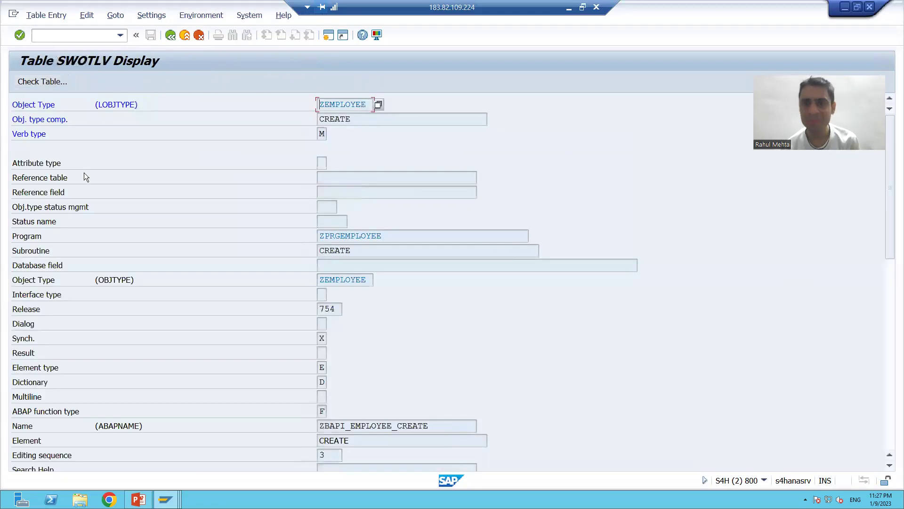
Step: Examine the subroutine and the ABAP function name in the ZEMPLOYEE record of SWOTLV
drag(354, 251, 318, 250)
click(319, 250)
scroll(409, 387, down, 3)
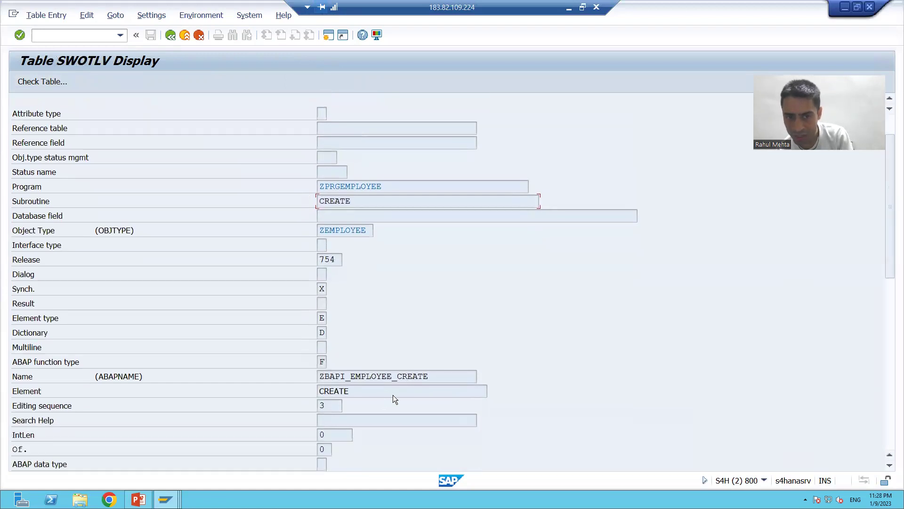
drag(433, 376, 315, 375)
click(313, 375)
Step: Switch to the ZEMPLOYEE object type session, inspect the CREATE method's details, close them, and return to the SWOTLV record
key(alt+Tab)
key(alt+Tab)
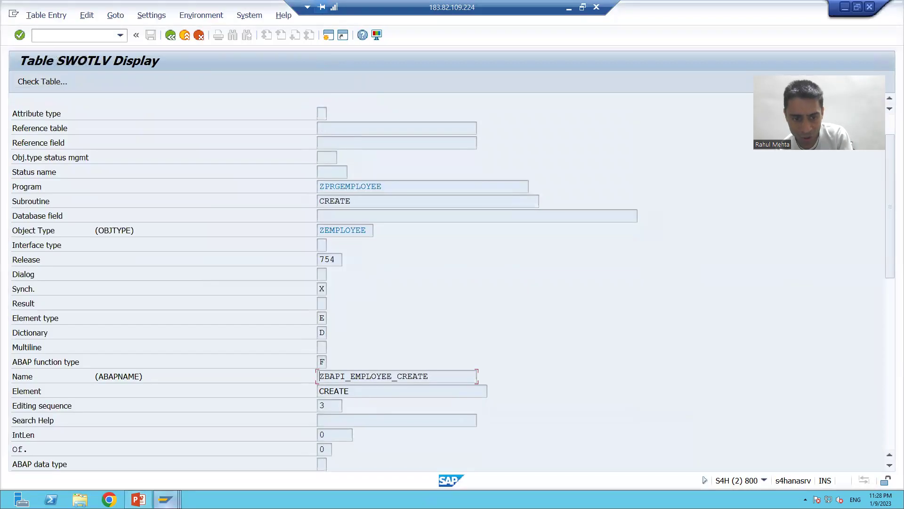
mouse_move(165, 499)
click(173, 456)
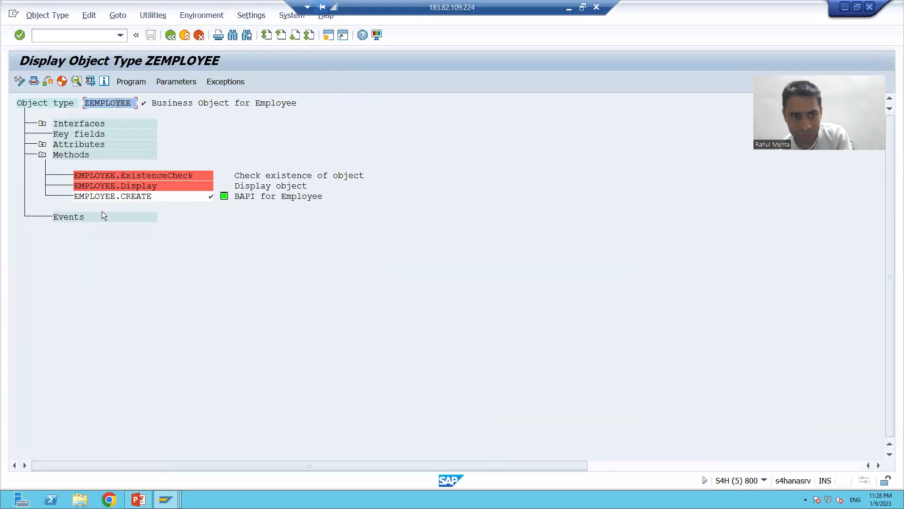
double_click(128, 198)
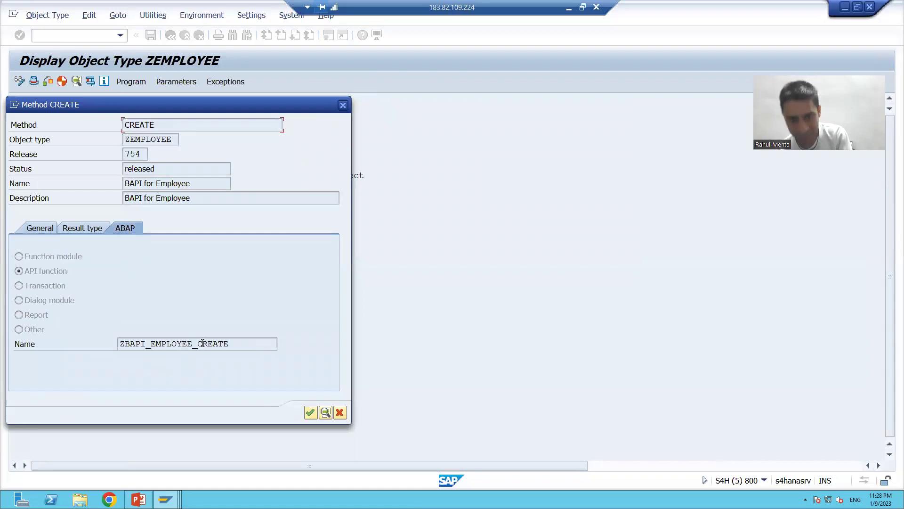
click(340, 413)
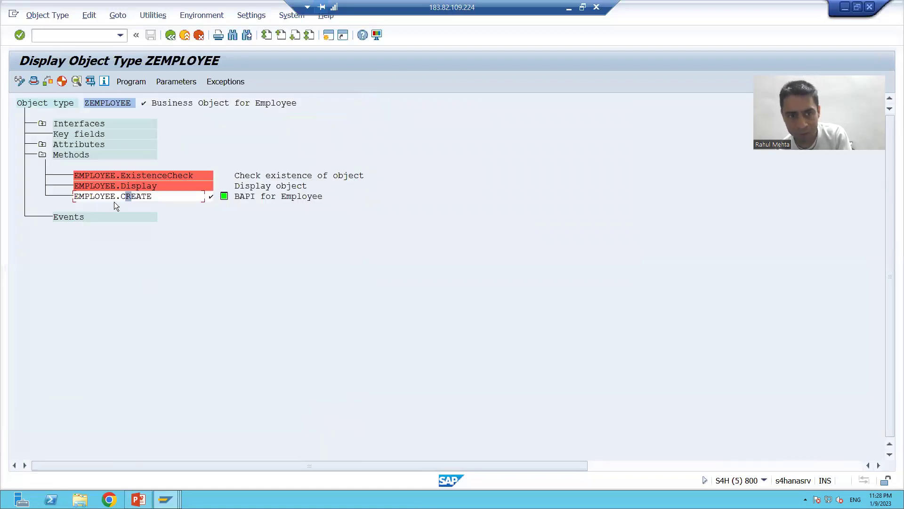
key(alt+Tab)
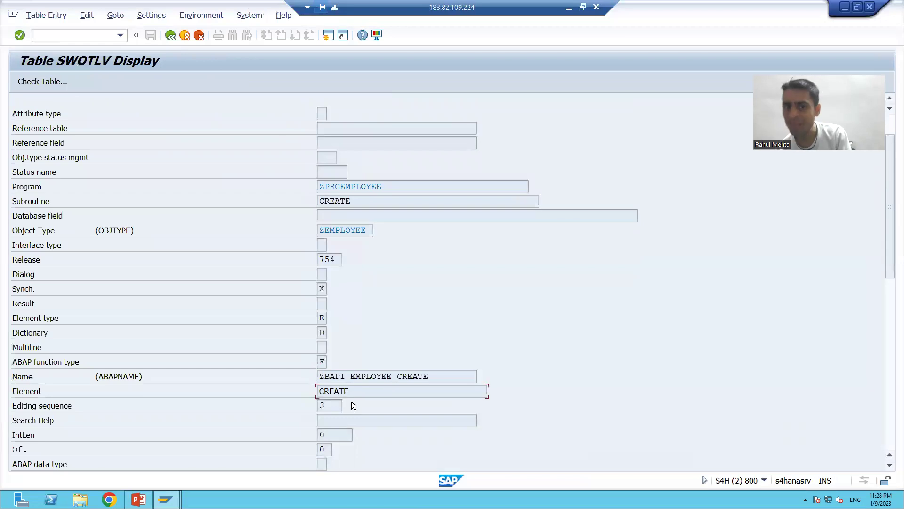
Step: Look up the possible values of ABAP function type in the SWOTLV record and close the value list
click(323, 361)
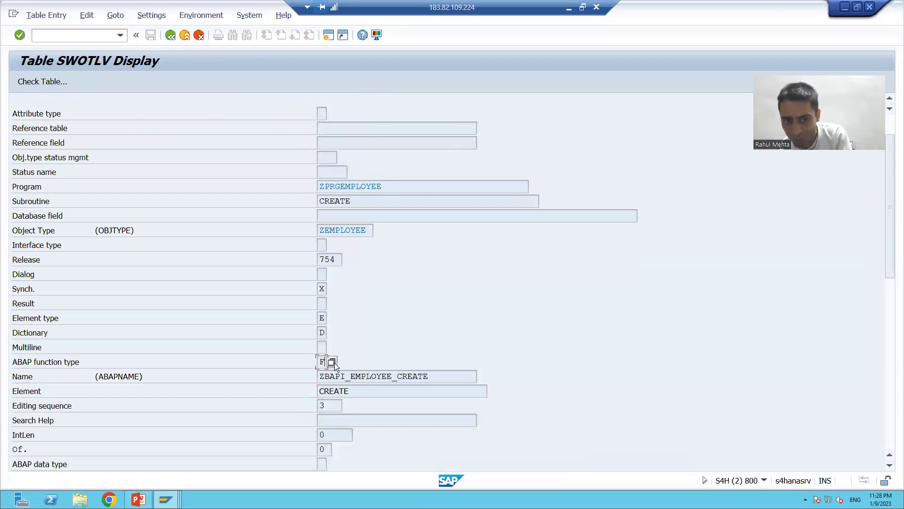
click(333, 363)
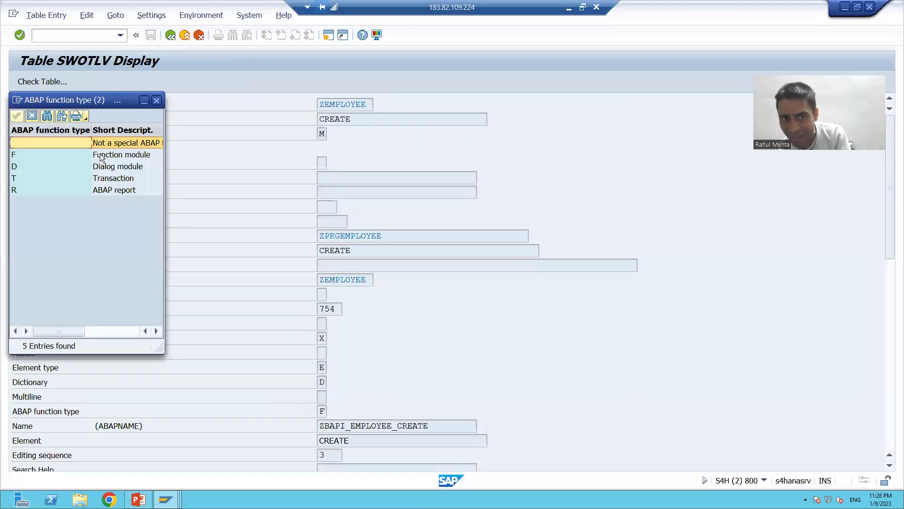
click(158, 103)
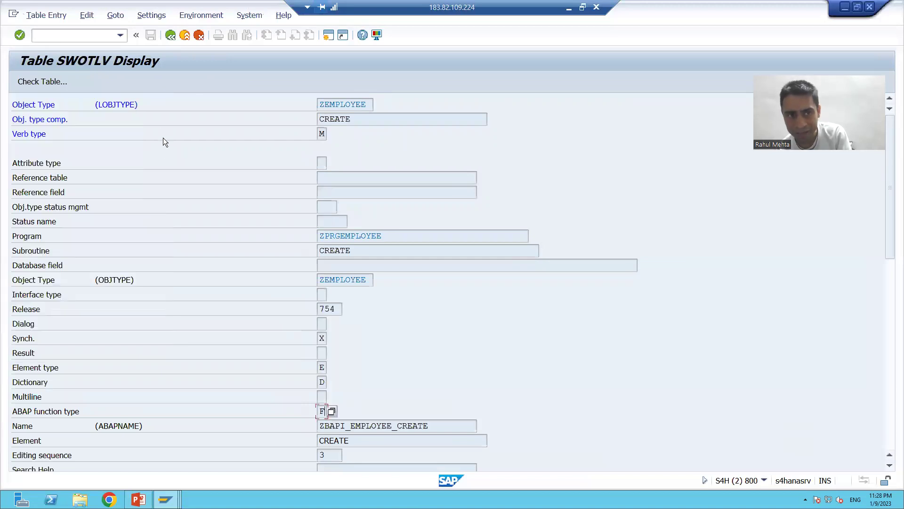
Step: Return to the ZEMPLOYEE session, check the ABAP implementation type of the CREATE method, and close its details
key(alt+Tab)
double_click(135, 193)
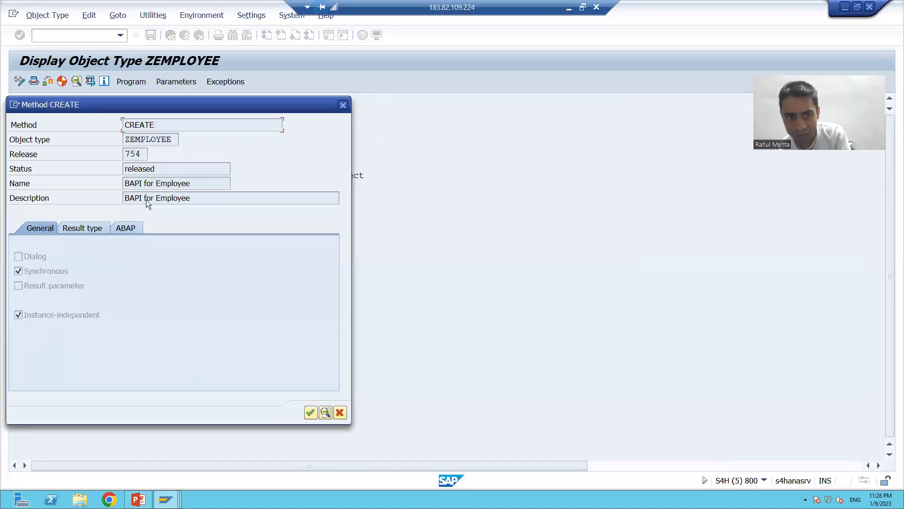
click(139, 228)
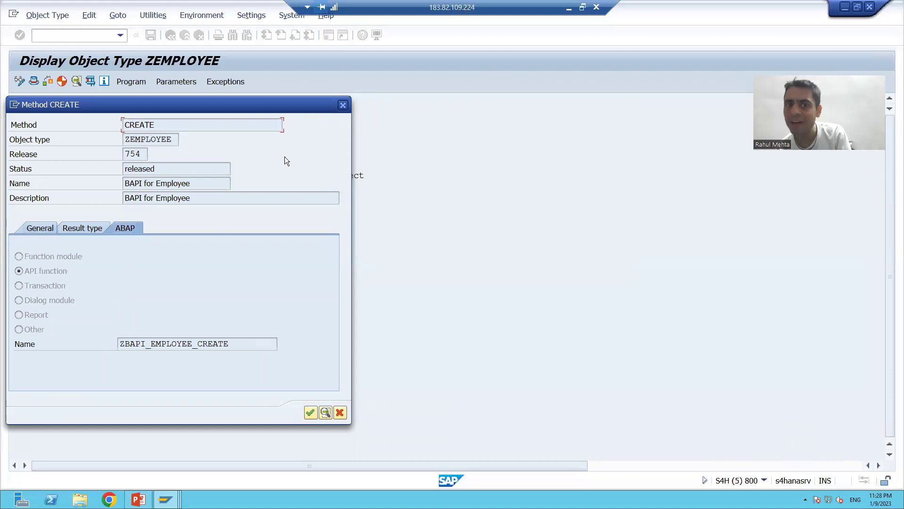
click(343, 105)
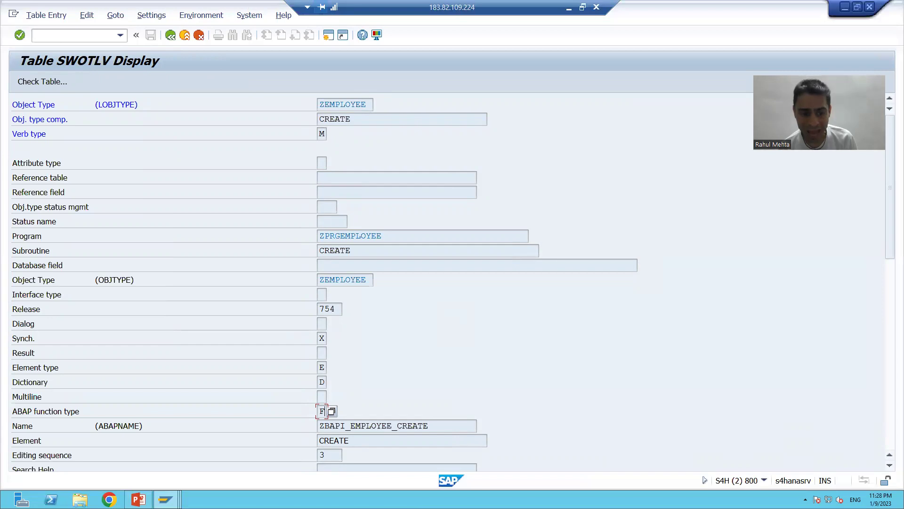
Step: Start transaction SE37 in the ZEMPLOYEE session and highlight SALESORDER in the function module name BAPI_SALESORDER_CREATEFROMDAT2
click(165, 500)
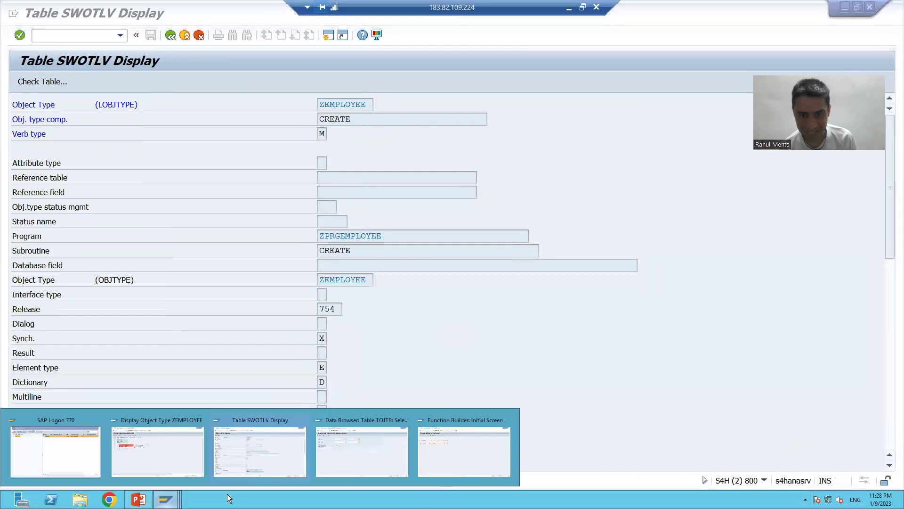
click(181, 451)
click(57, 33)
text(/nse37)
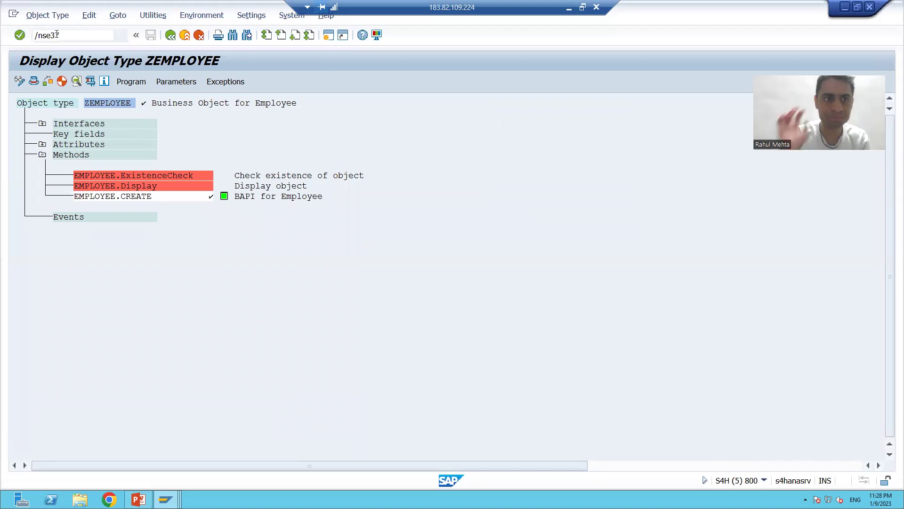
key(Return)
click(174, 134)
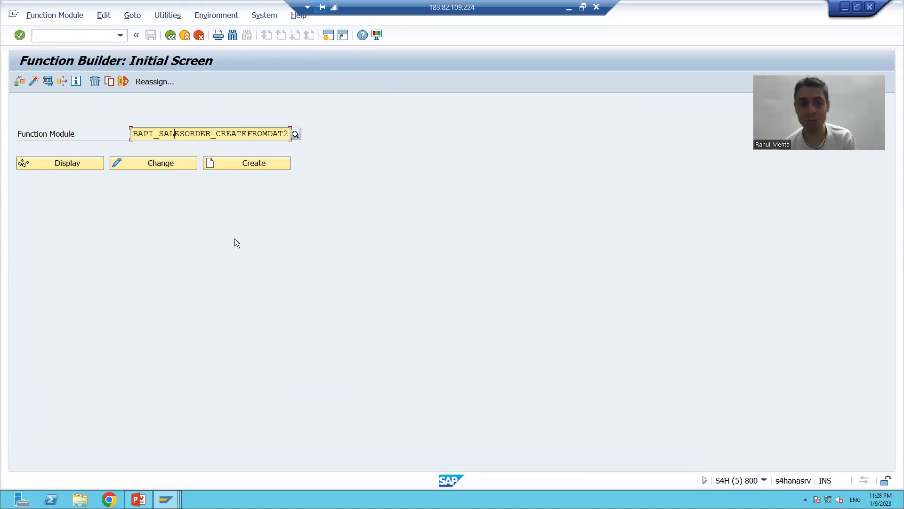
drag(160, 135, 210, 134)
click(190, 134)
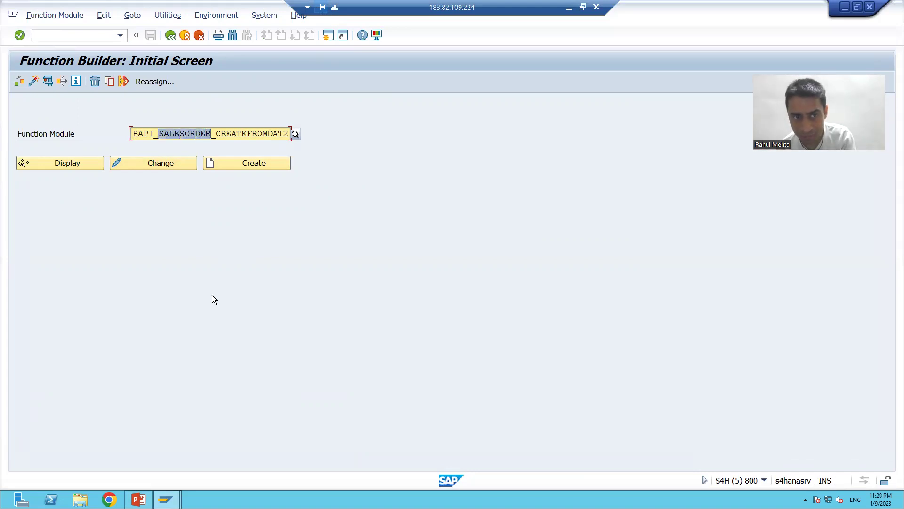
Step: Switch to the TOJTB session, start transaction SE11, display database table TOJTB, and open its table contents selection screen
click(165, 498)
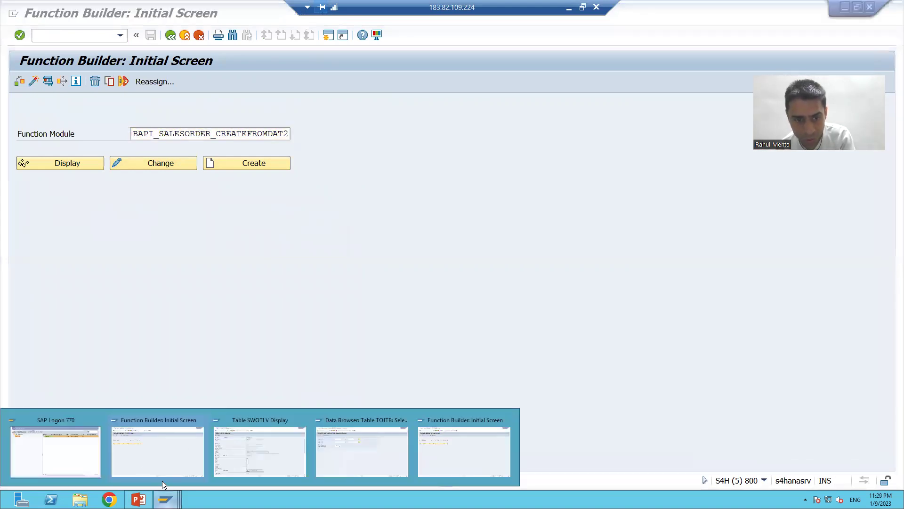
click(153, 455)
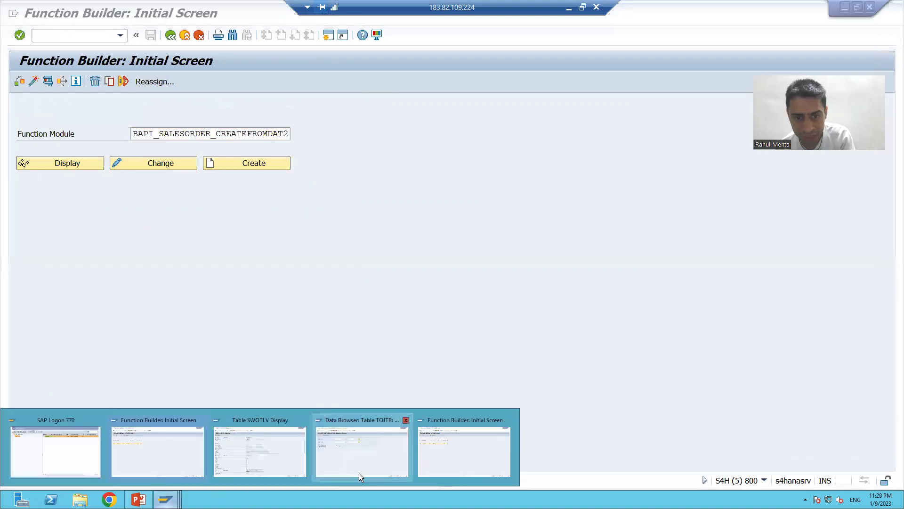
click(359, 473)
click(87, 31)
text(/nse11)
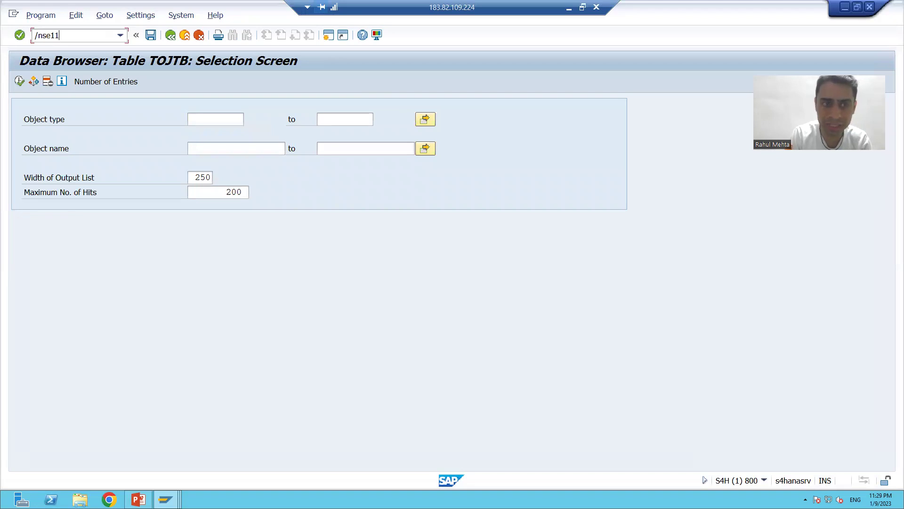
key(Return)
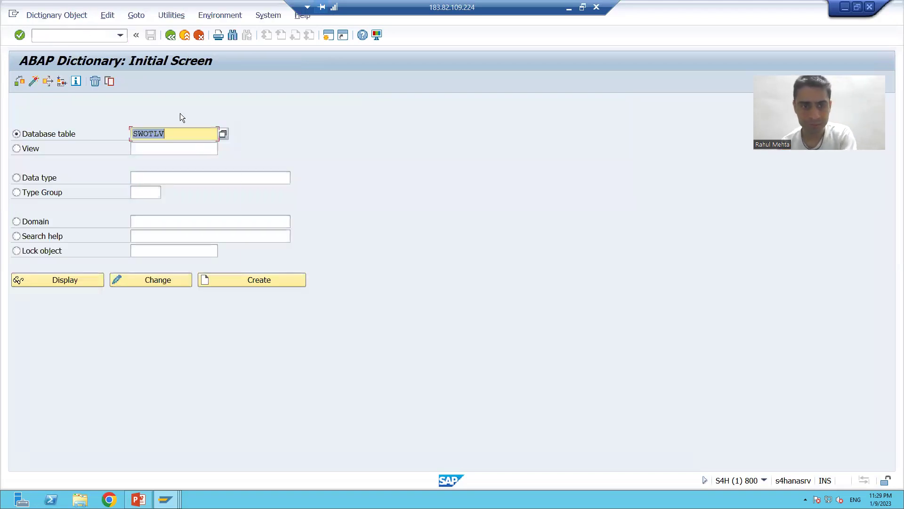
key(BackSpace)
click(167, 157)
click(79, 278)
click(224, 83)
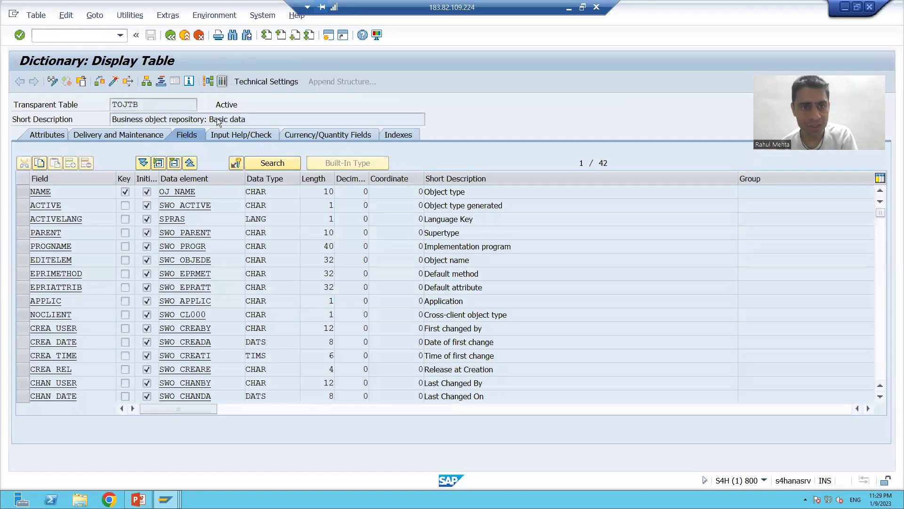
Step: Filter table TOJTB by object name SalesOrder and list the matching entries
click(210, 147)
text(SalesOrder)
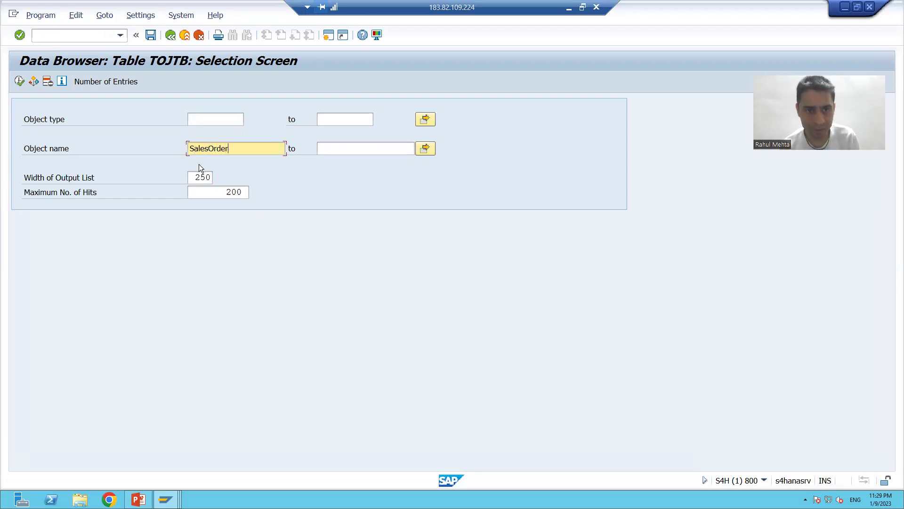
click(19, 82)
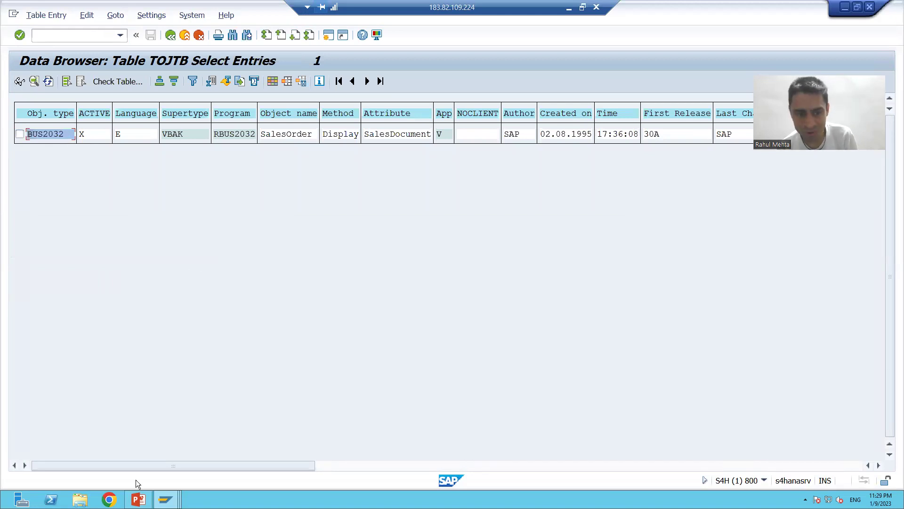
Step: Switch to the Function Builder session, start transaction SWO1, and display object type BUS2032
click(165, 499)
click(150, 465)
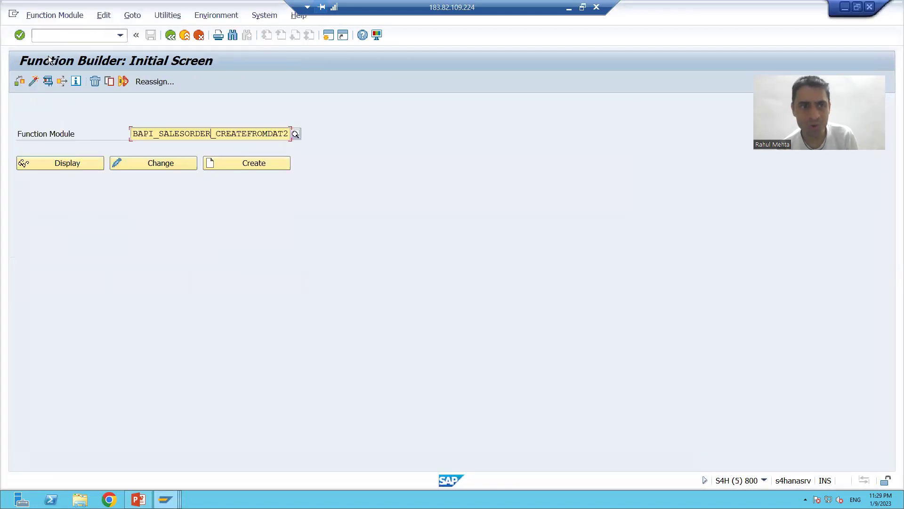
text(/nswo1)
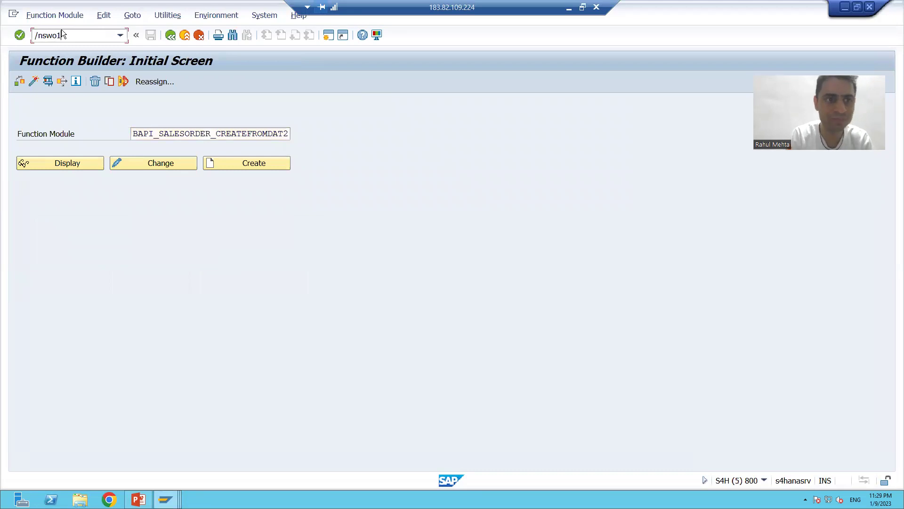
key(Return)
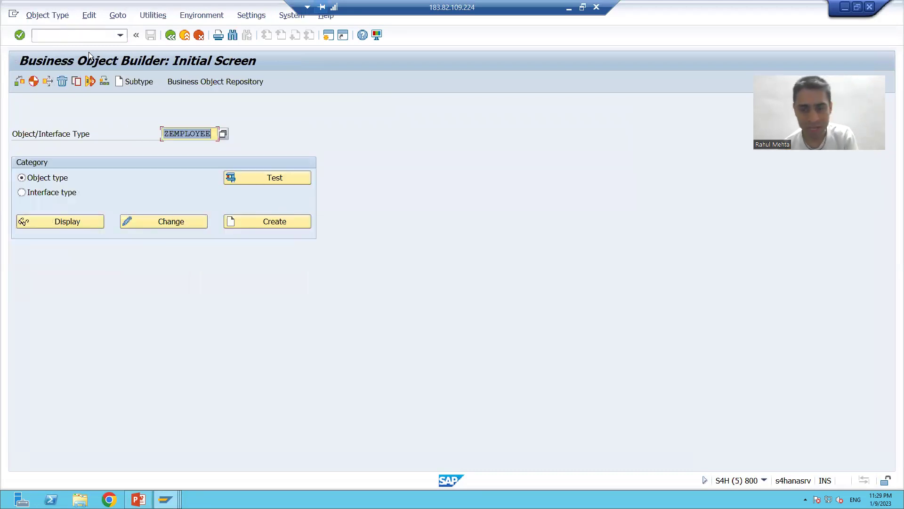
key(BackSpace)
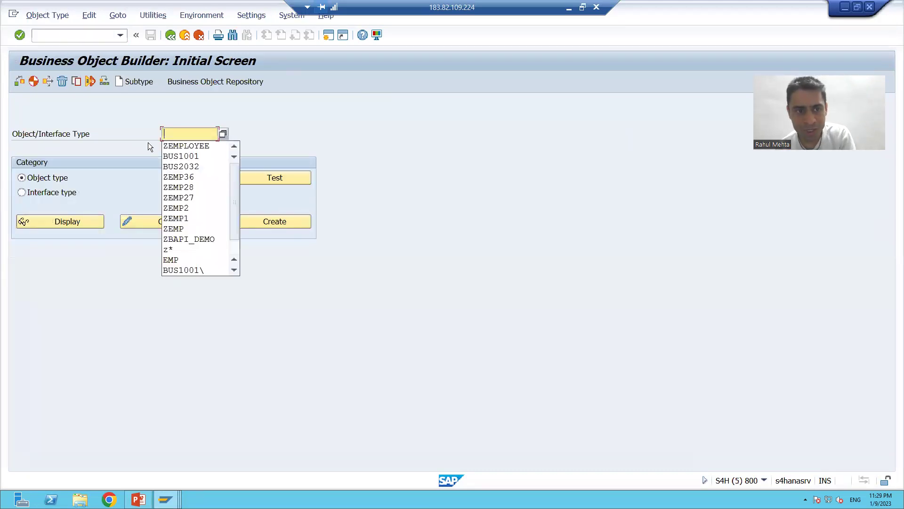
click(184, 166)
click(85, 225)
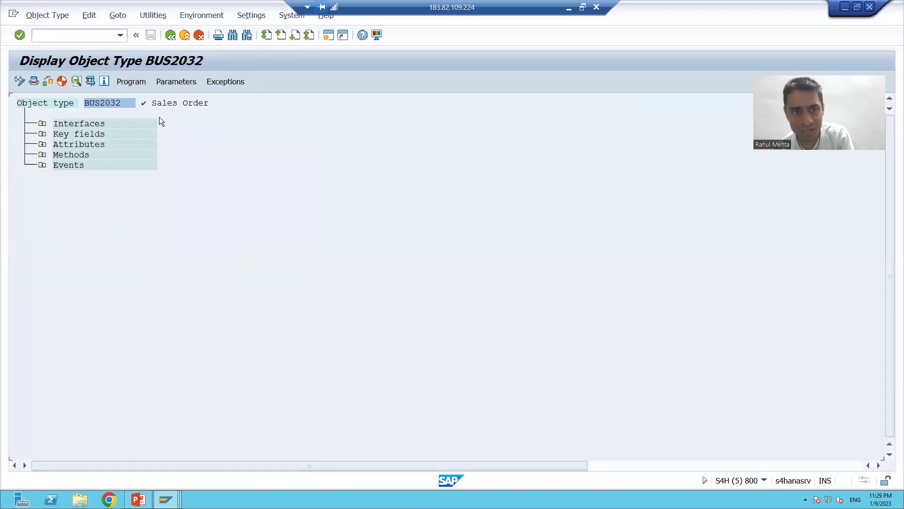
Step: Open the basic data of BUS2032 and compare its object name with the object name in the TOJTB entry
double_click(105, 102)
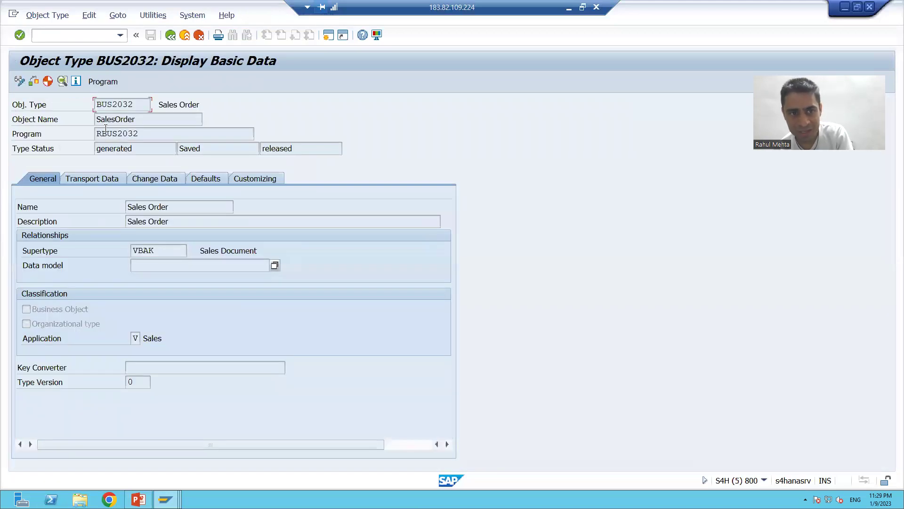
drag(98, 120, 138, 120)
double_click(117, 119)
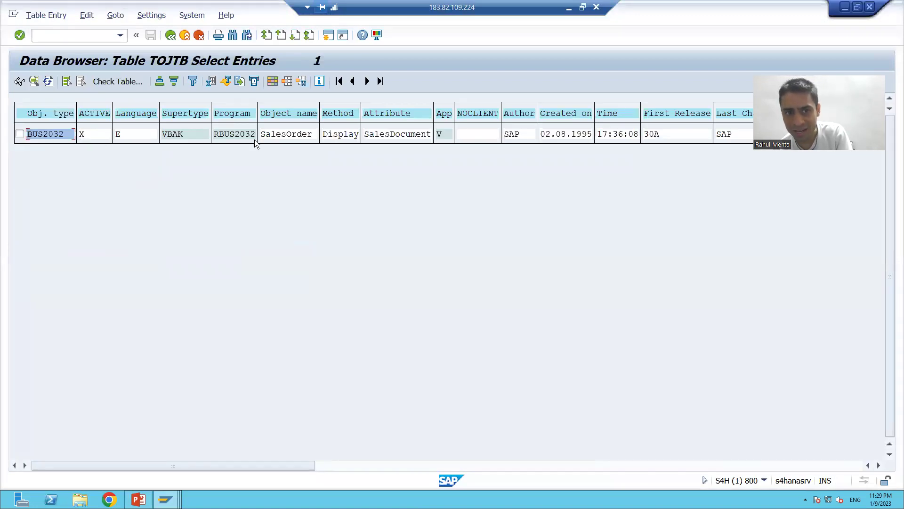
drag(260, 134, 312, 136)
click(313, 136)
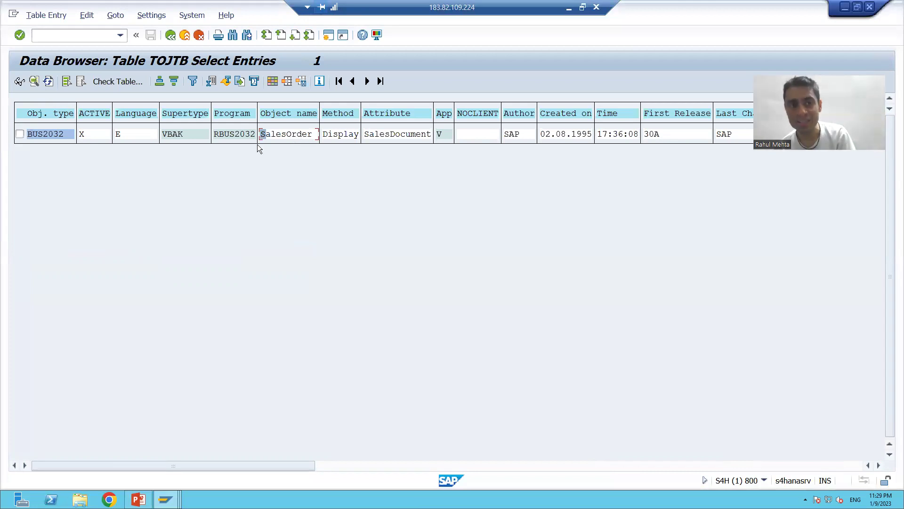
Step: Start transaction SE11, display database table SWOTLV, and open its table contents selection screen
click(62, 38)
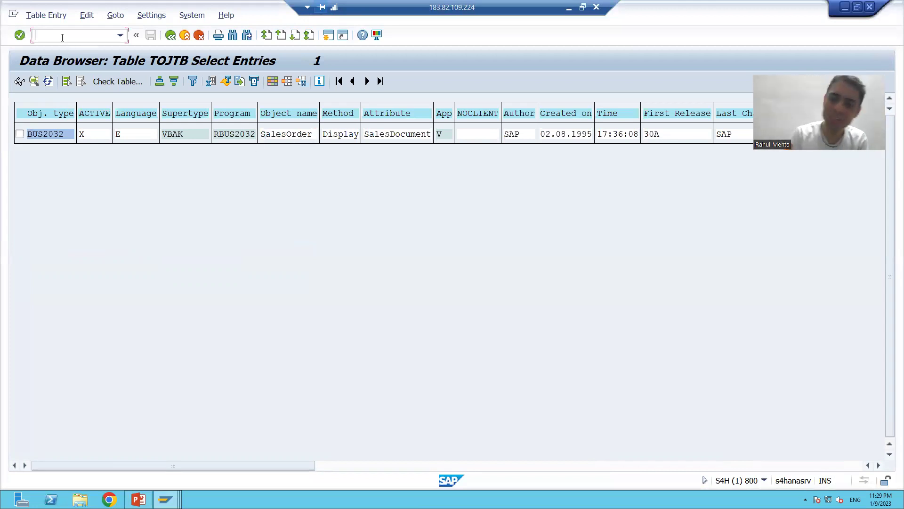
text(/nse11)
key(Return)
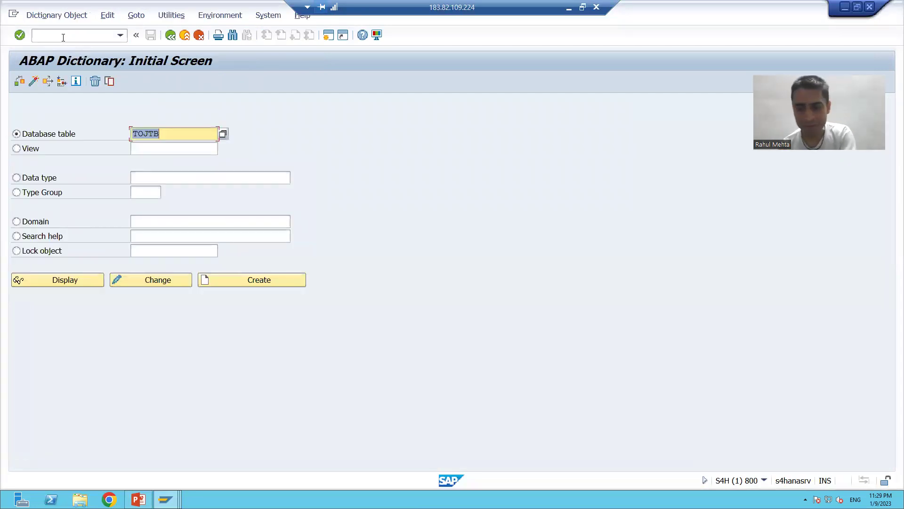
key(BackSpace)
click(154, 156)
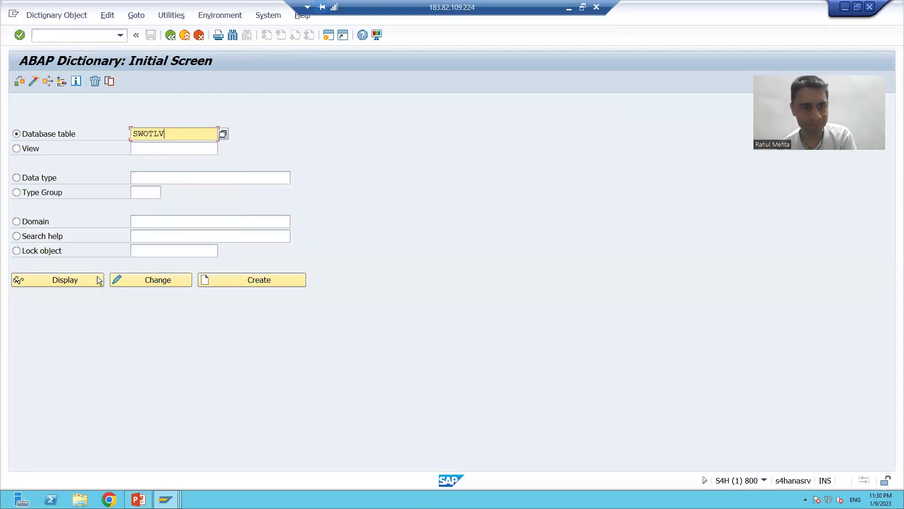
click(91, 282)
click(224, 81)
Step: Filter table SWOTLV by implementing object type BUS2032 and ABAP function type F (function module), and list the matching entries
click(200, 175)
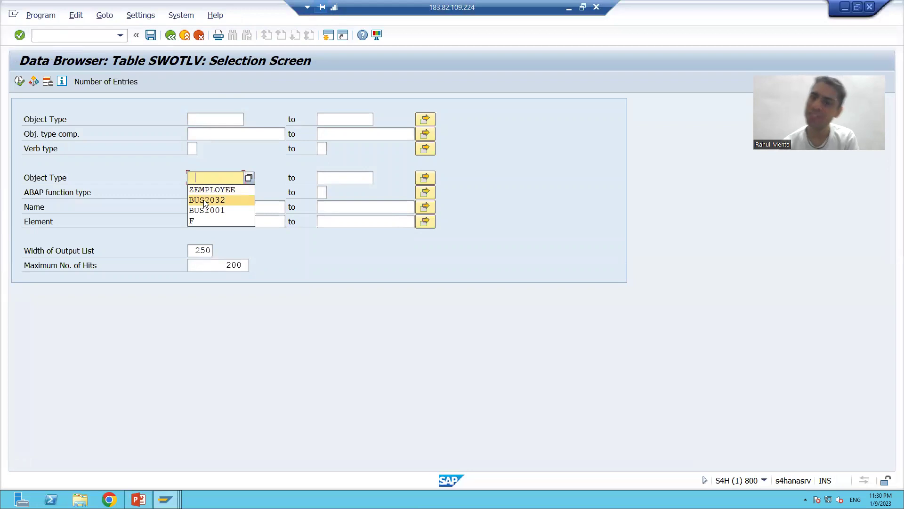
click(203, 199)
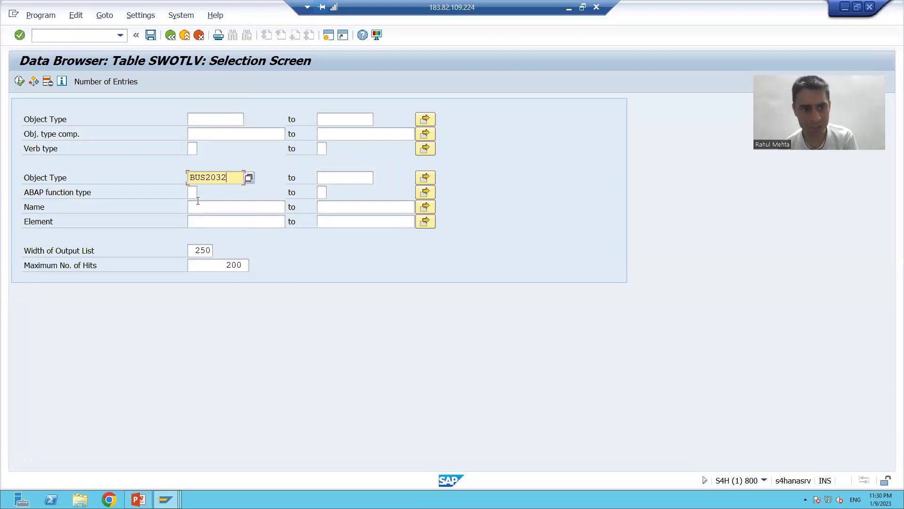
click(191, 193)
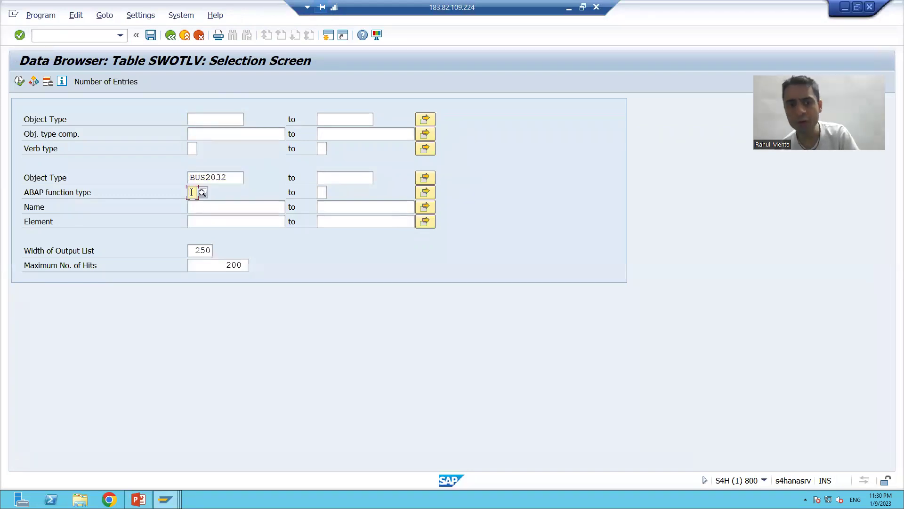
text(F)
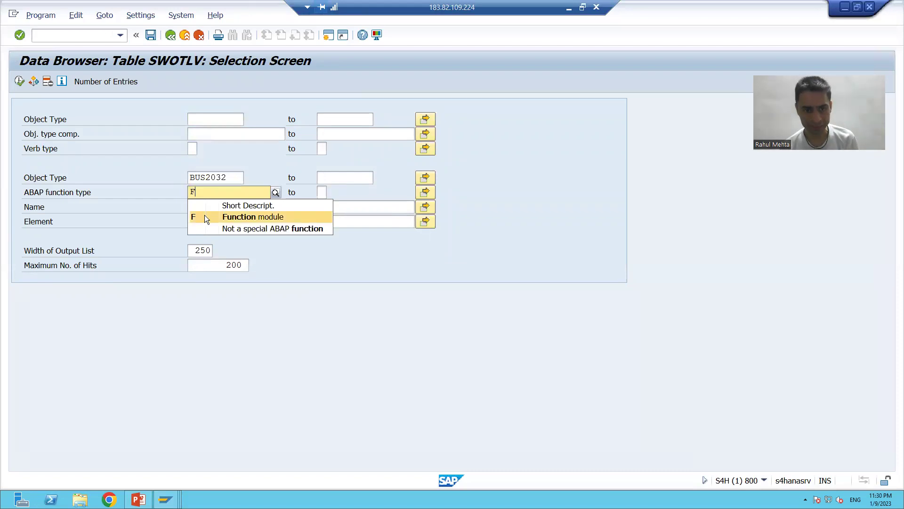
click(205, 215)
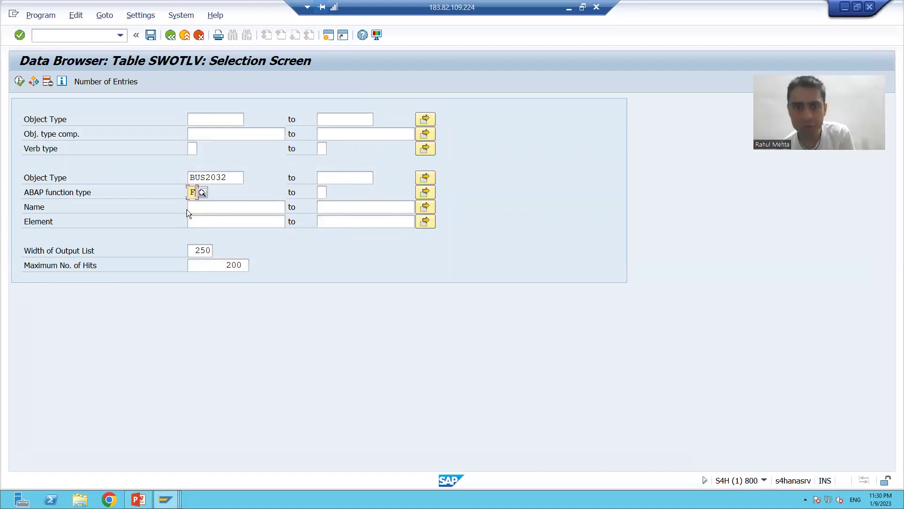
click(20, 84)
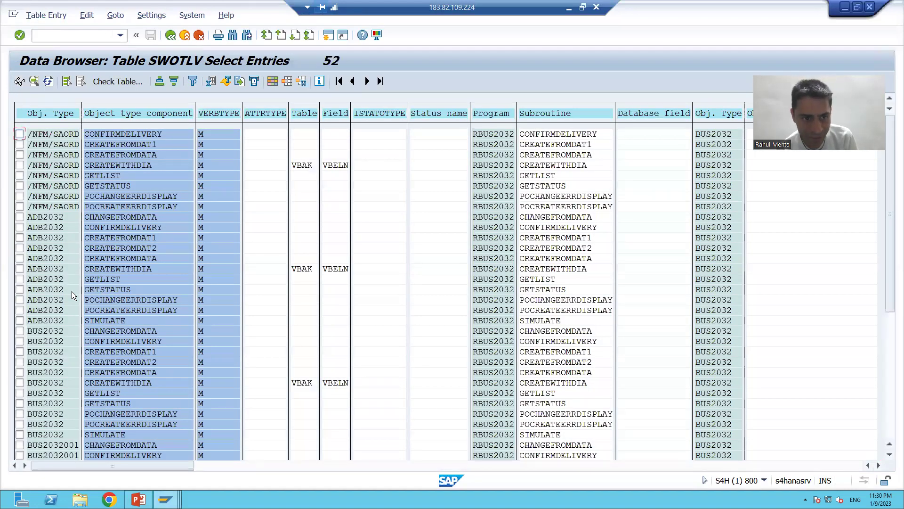
Step: Open the details of the ADB2032 entry for component CREATEFROMDAT2 and examine its ABAP name and element
click(20, 248)
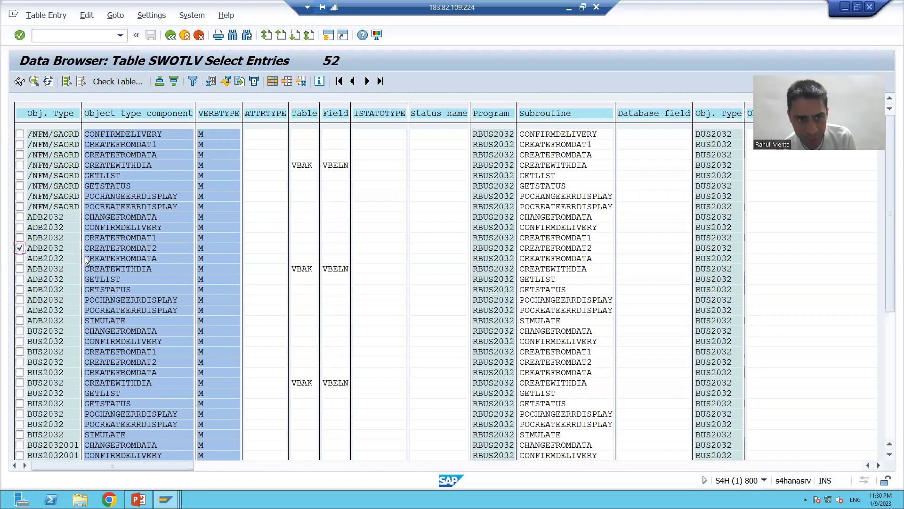
click(155, 248)
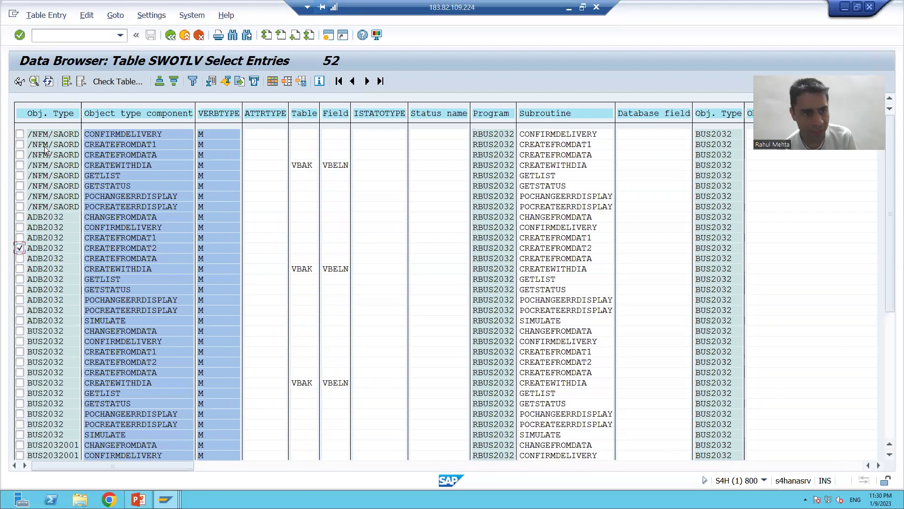
click(20, 83)
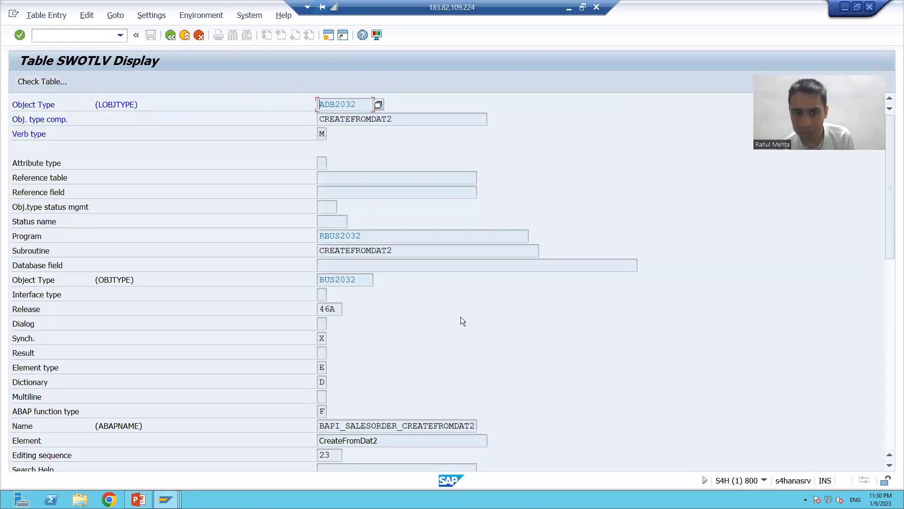
scroll(460, 317, down, 2)
drag(320, 396, 485, 398)
drag(319, 412, 391, 413)
click(391, 412)
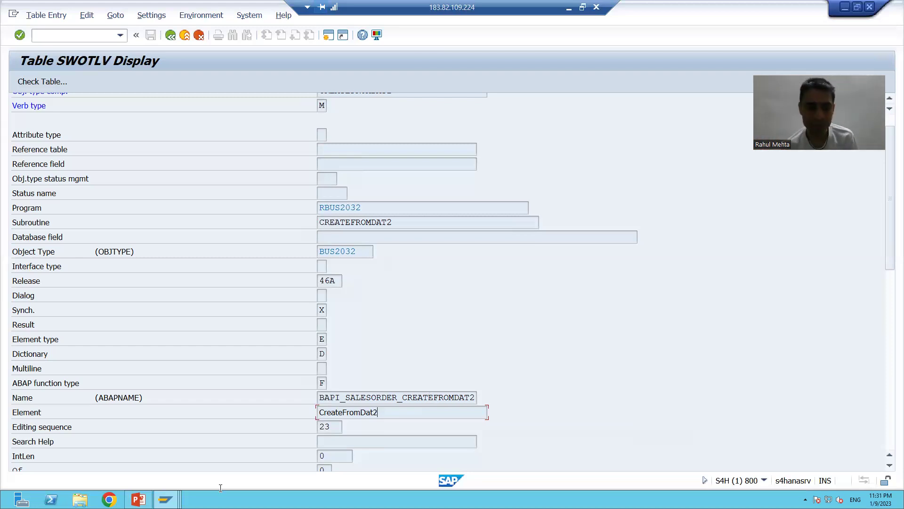
Step: Switch to the session showing the basic data of BUS2032, leave that display, and start transaction SWO1
mouse_move(164, 498)
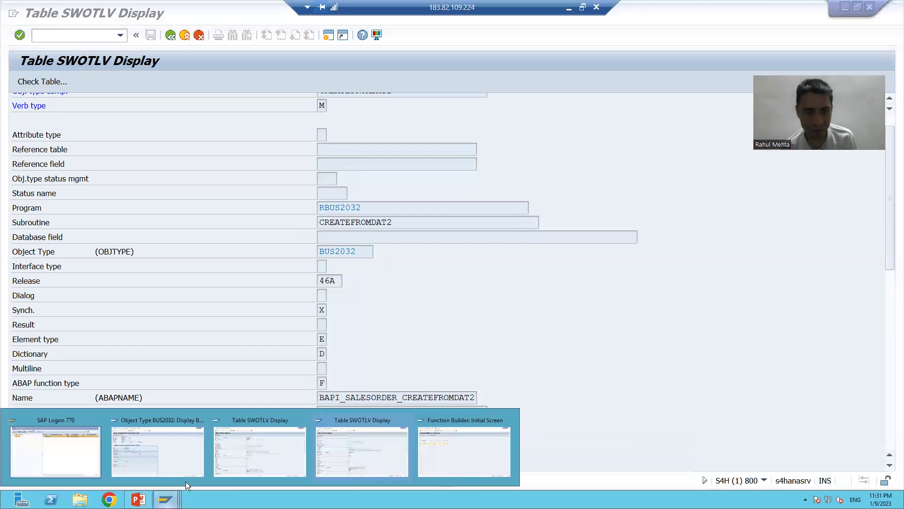
click(148, 451)
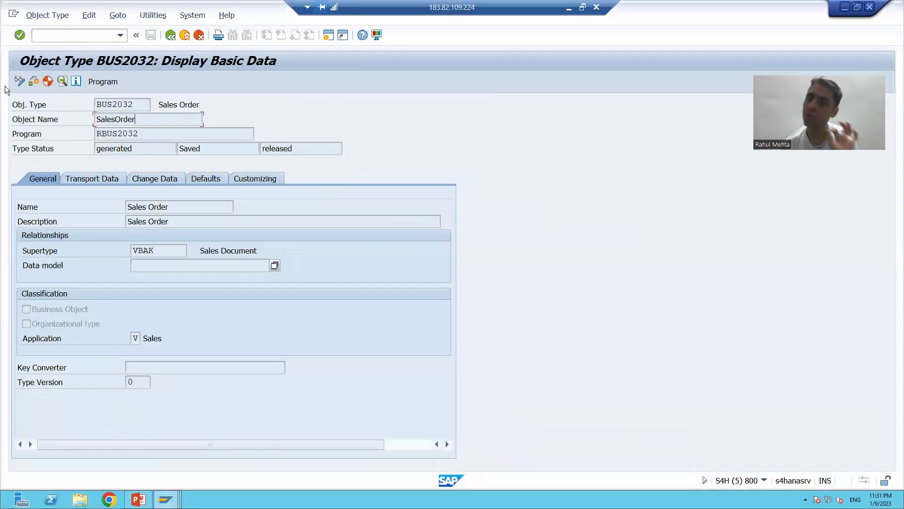
click(170, 35)
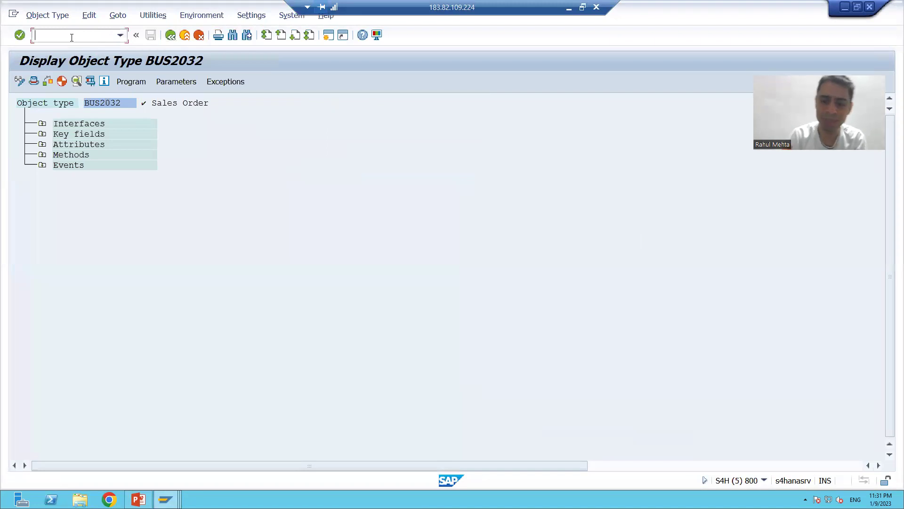
click(72, 37)
text(/nse)
key(BackSpace)
text(wo1)
key(Return)
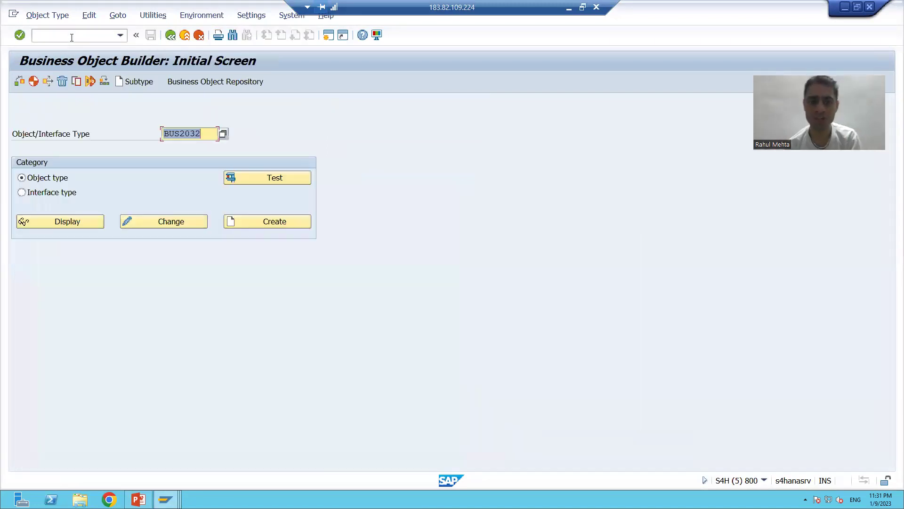
Step: Choose object type ZEMPLOYEE in the Business Object Builder and display it
key(BackSpace)
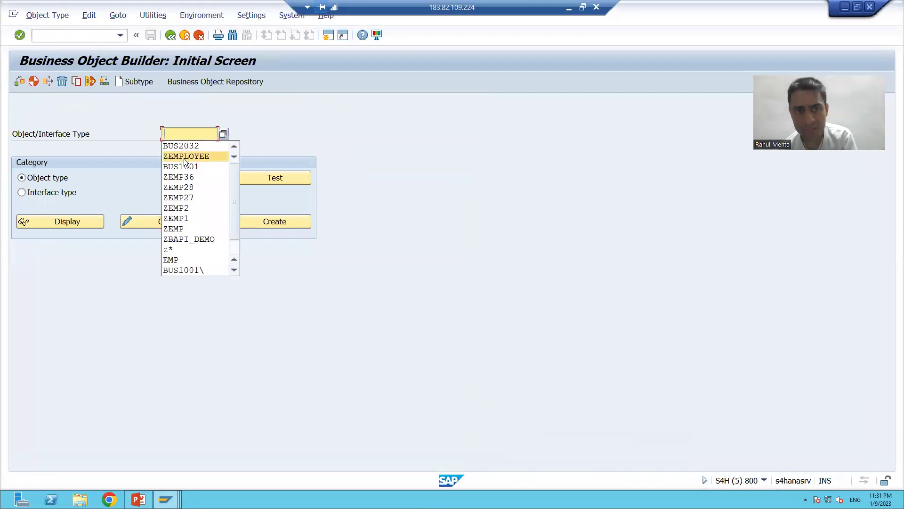
click(183, 158)
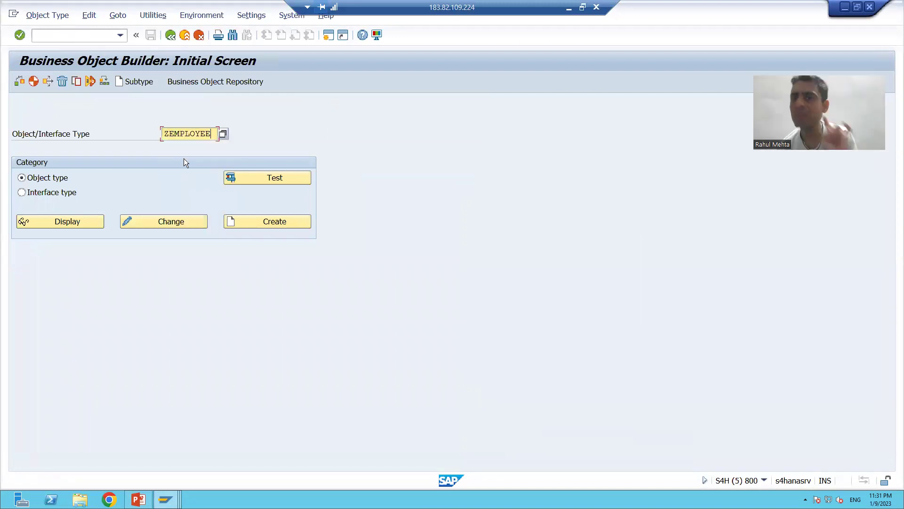
click(64, 223)
click(102, 104)
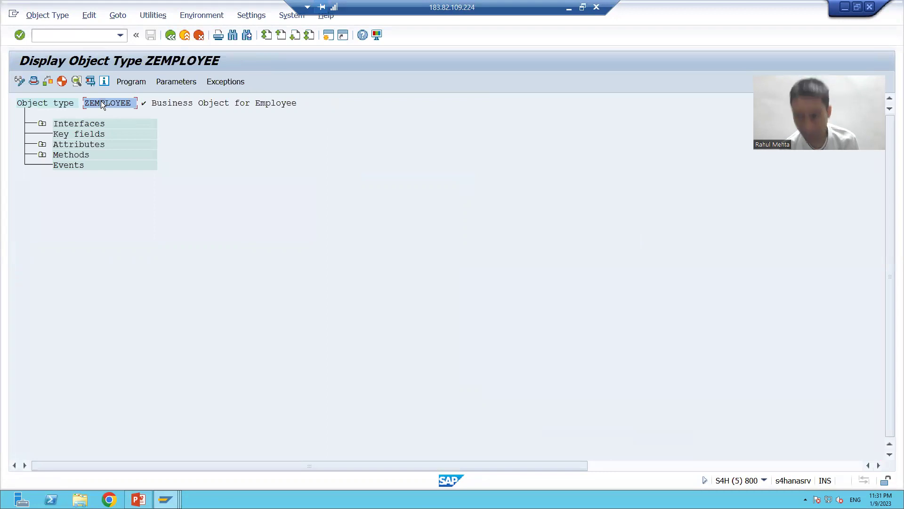
Step: Expand the methods of ZEMPLOYEE and open the ABAP details of the EMPLOYEE.CREATE method
click(42, 154)
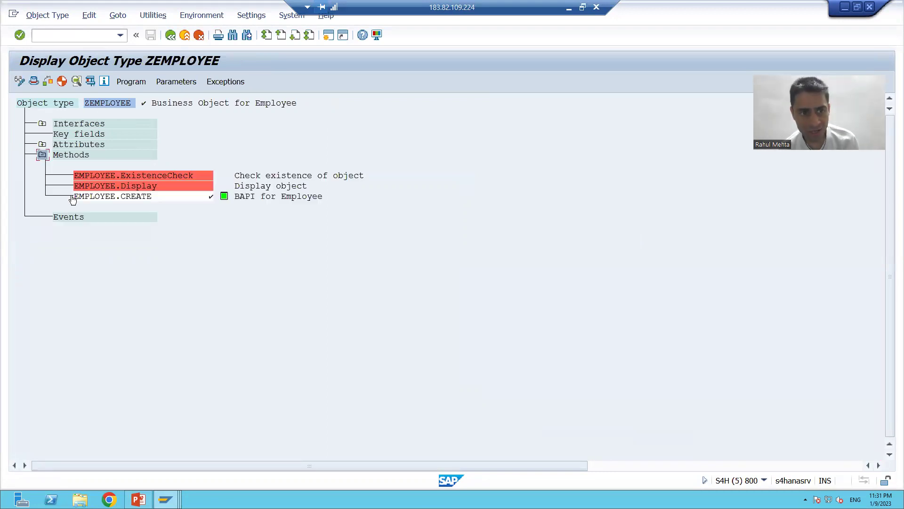
click(96, 196)
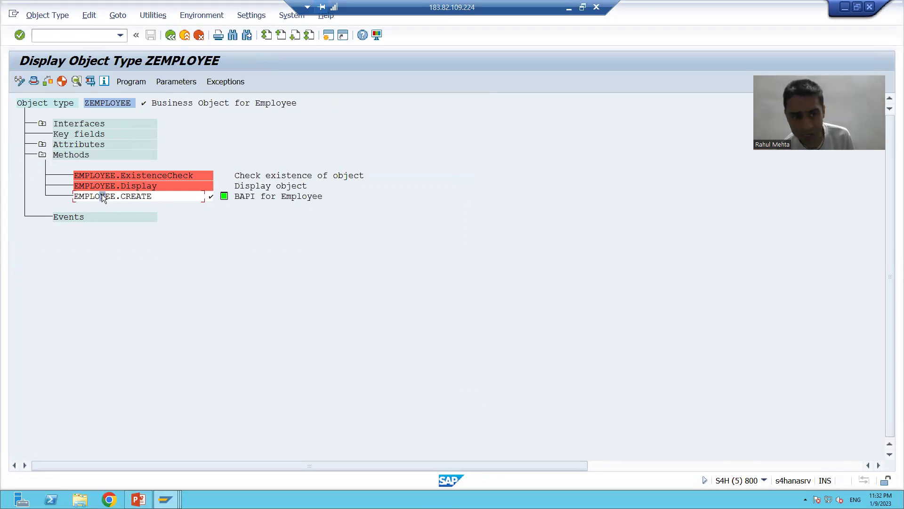
double_click(134, 195)
click(127, 226)
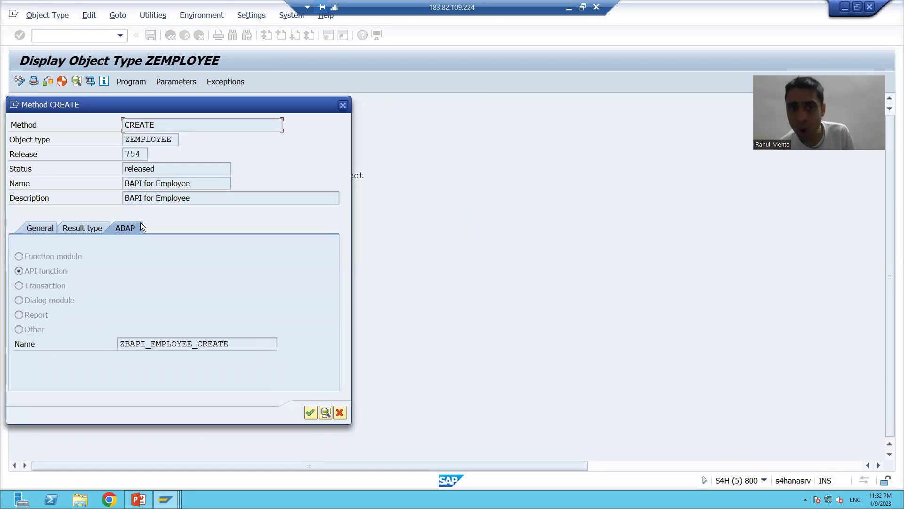
Step: Examine the API function name assigned to the CREATE method, and switch to the PowerPoint presentation
drag(230, 344, 119, 344)
click(243, 348)
drag(243, 348, 137, 347)
click(138, 343)
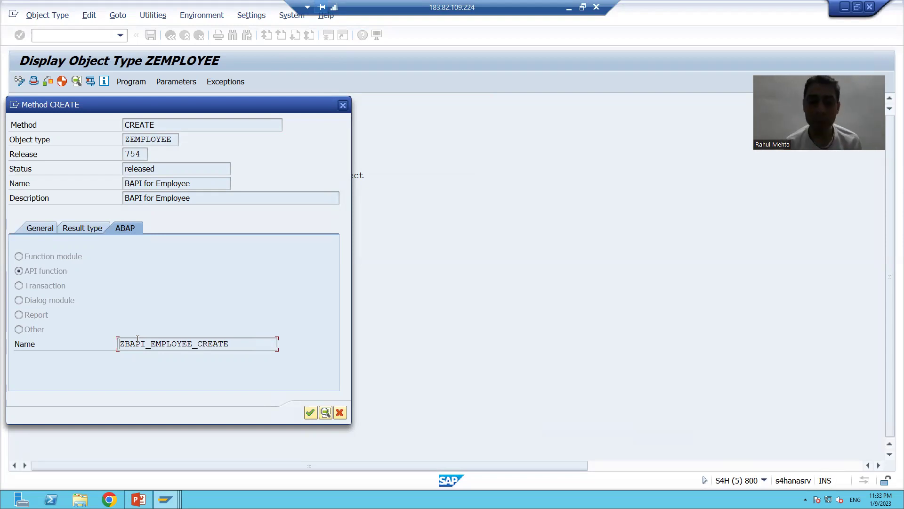
key(alt+Tab)
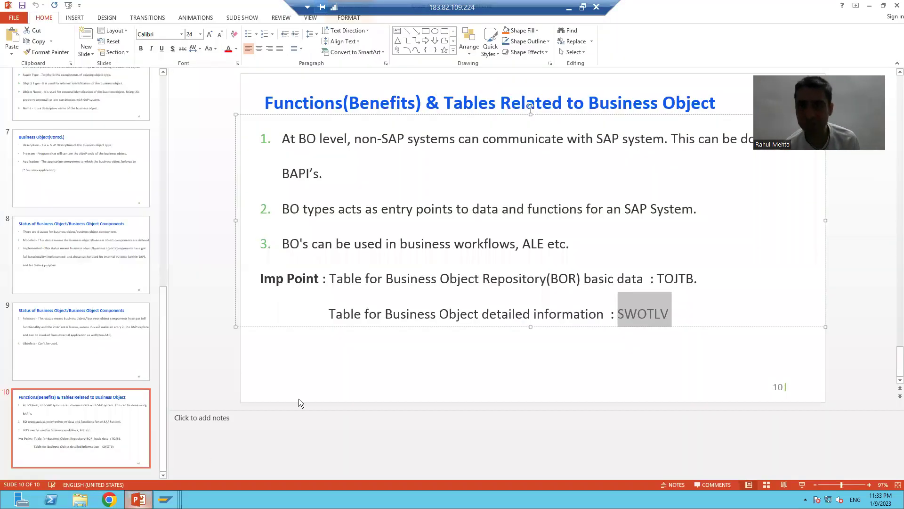